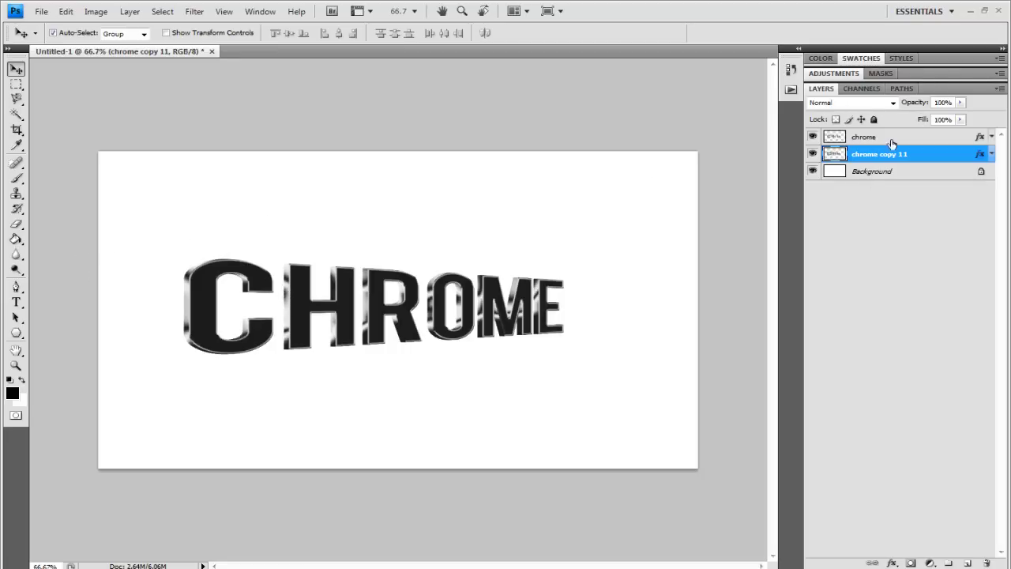
Move the chrome layer and chrome copy 11 together slightly up and right.
{"action": "left_click", "coordinate": [865, 137], "text": "shift"}
{"action": "left_click_drag", "start_coordinate": [535, 301], "coordinate": [545, 295]}
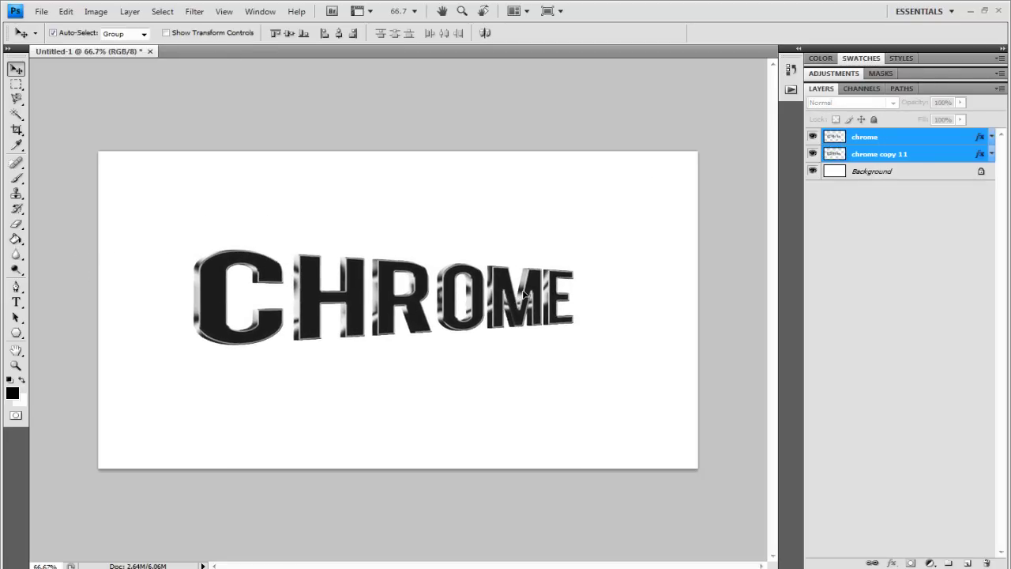
{"action": "left_click", "coordinate": [881, 187]}
Create a new white 1280 × 720 px document at 300 pixels/inch.
{"action": "left_click", "coordinate": [879, 175]}
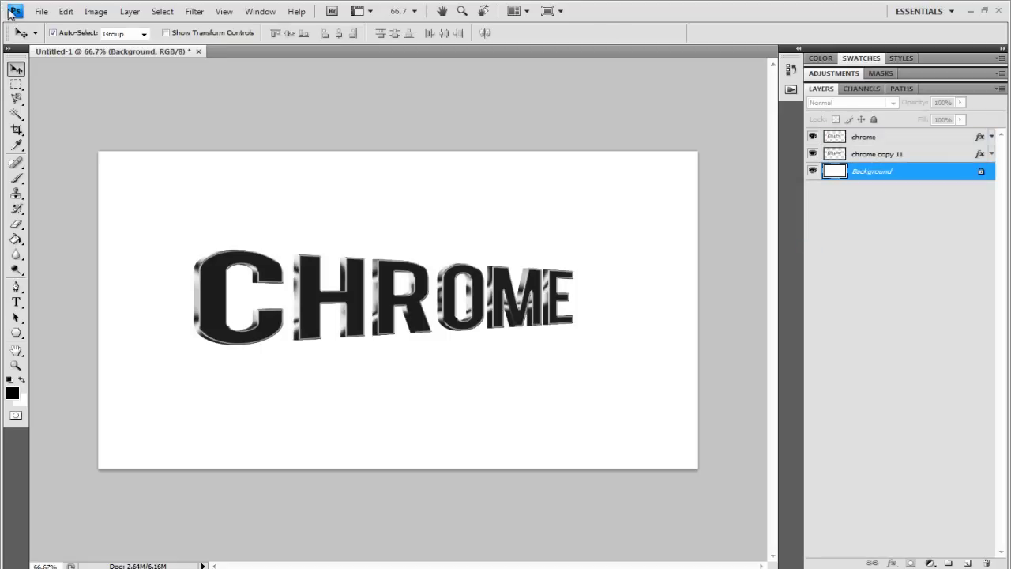
{"action": "left_click", "coordinate": [41, 11]}
{"action": "left_click", "coordinate": [45, 23]}
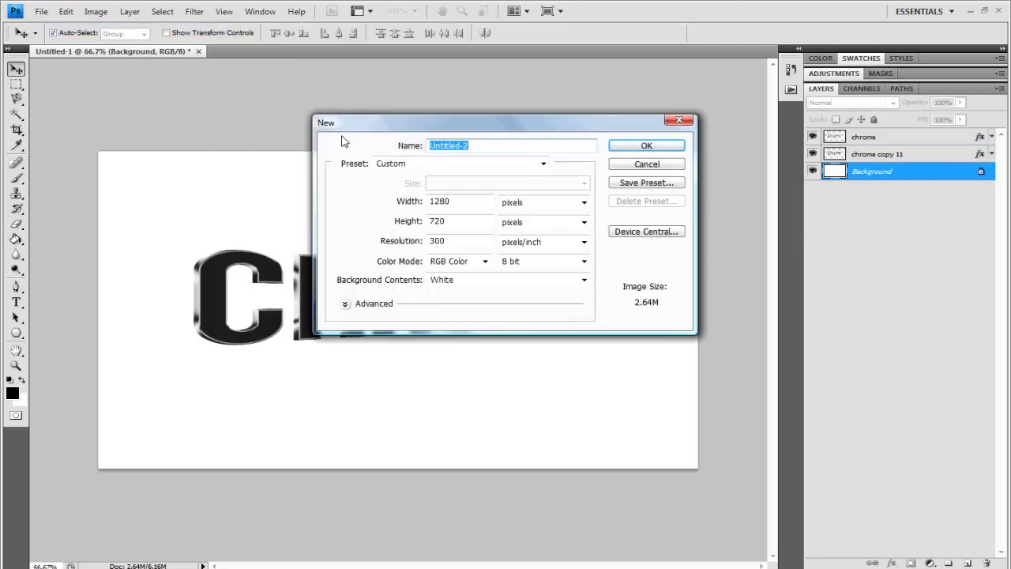
{"action": "left_click_drag", "start_coordinate": [458, 197], "coordinate": [406, 193]}
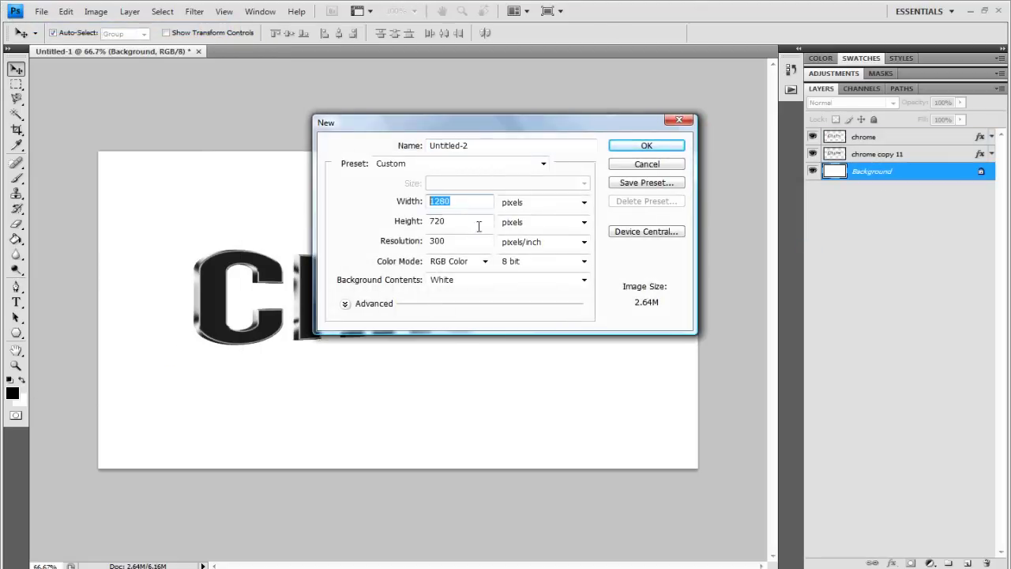
{"action": "left_click", "coordinate": [471, 224]}
{"action": "left_click", "coordinate": [645, 145]}
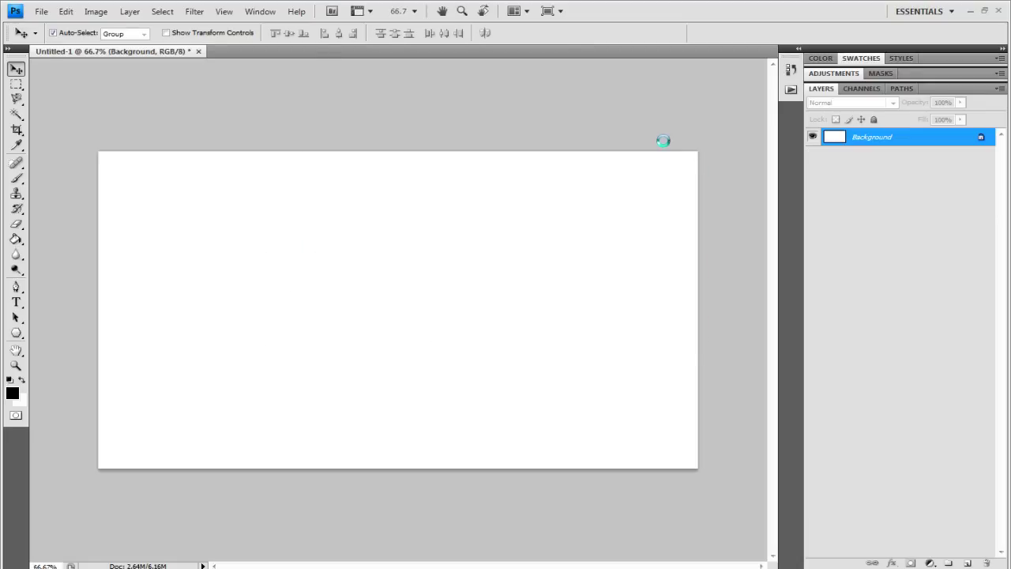
Type the word CHROME on the canvas in 60 pt Bebas, fixing the typos.
{"action": "left_click", "coordinate": [16, 302]}
{"action": "left_click", "coordinate": [177, 315]}
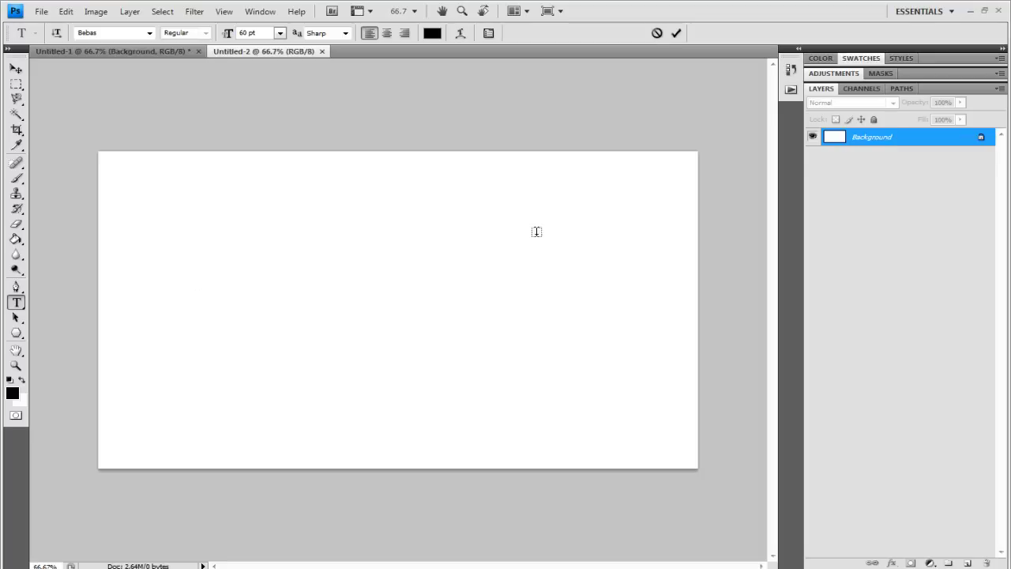
{"action": "type", "text": "HRO.E"}
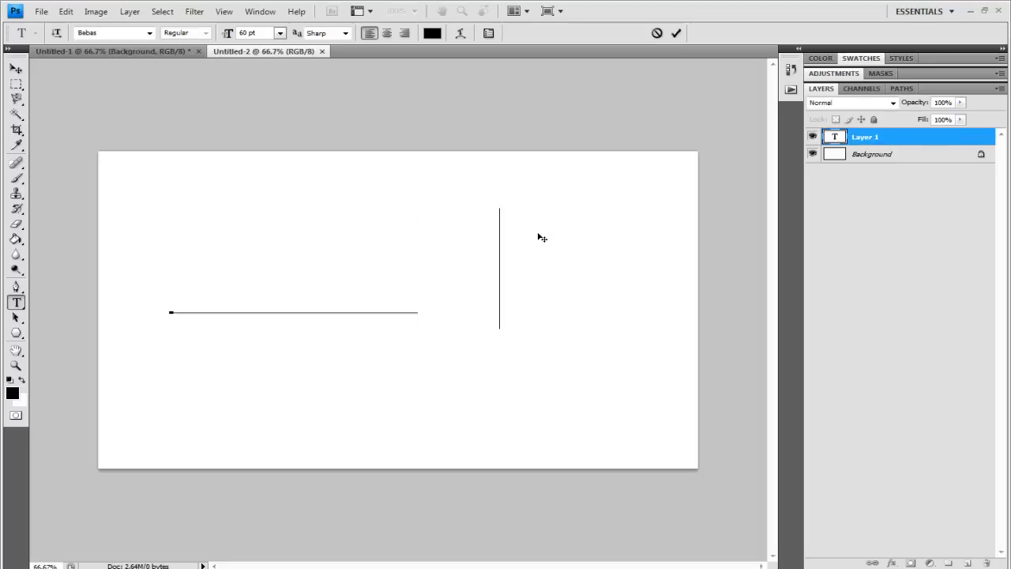
{"action": "key", "text": "Left"}
{"action": "key", "text": "BackSpace"}
{"action": "type", "text": ","}
{"action": "key", "text": "Delete"}
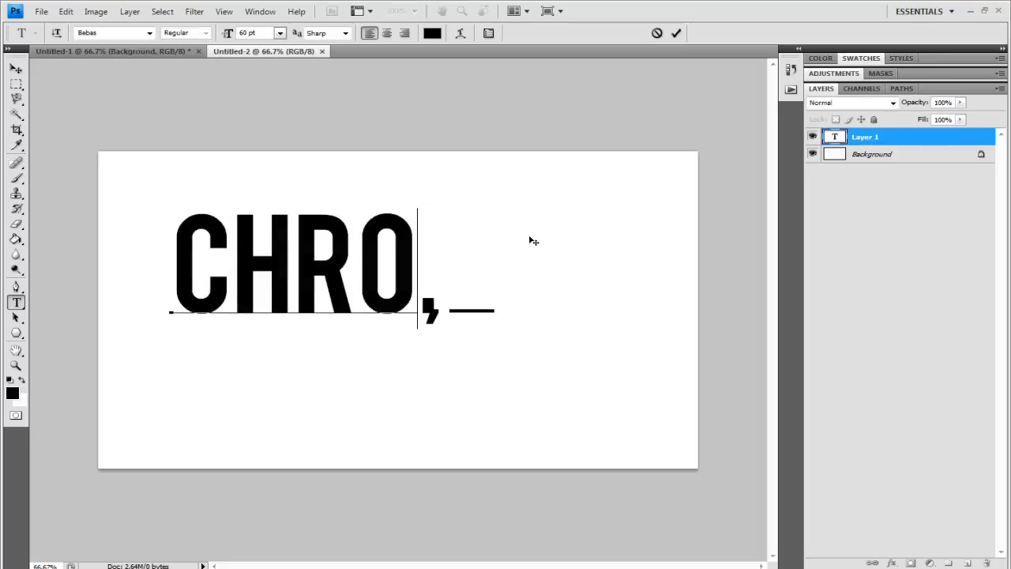
{"action": "key", "text": "BackSpace"}
{"action": "type", "text": "ME"}
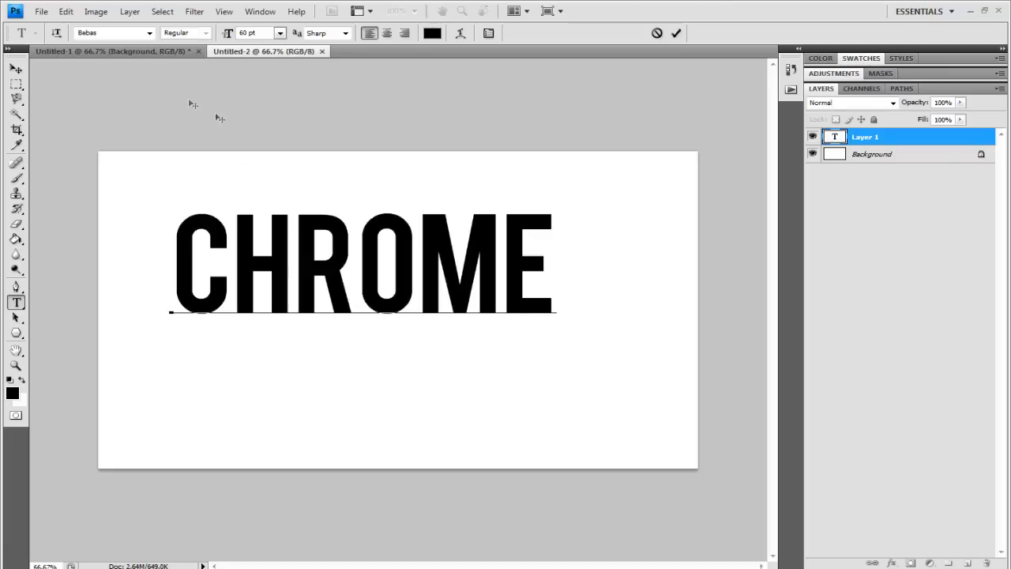
{"action": "left_click", "coordinate": [90, 32]}
Colour all the CHROME text mid grey (#848484), commit it, and nudge it lower-right.
{"action": "left_click", "coordinate": [15, 71]}
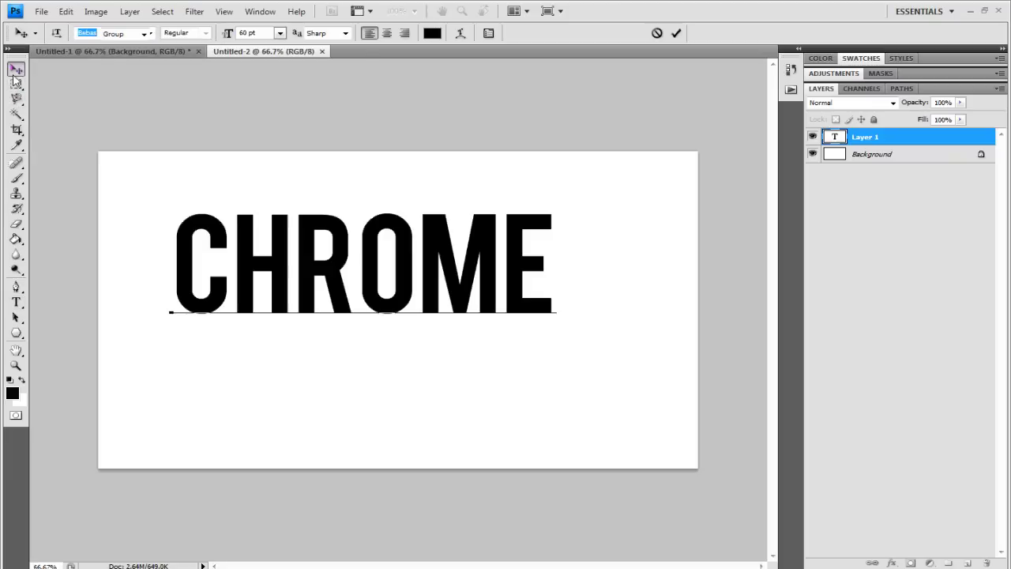
{"action": "left_click", "coordinate": [15, 302]}
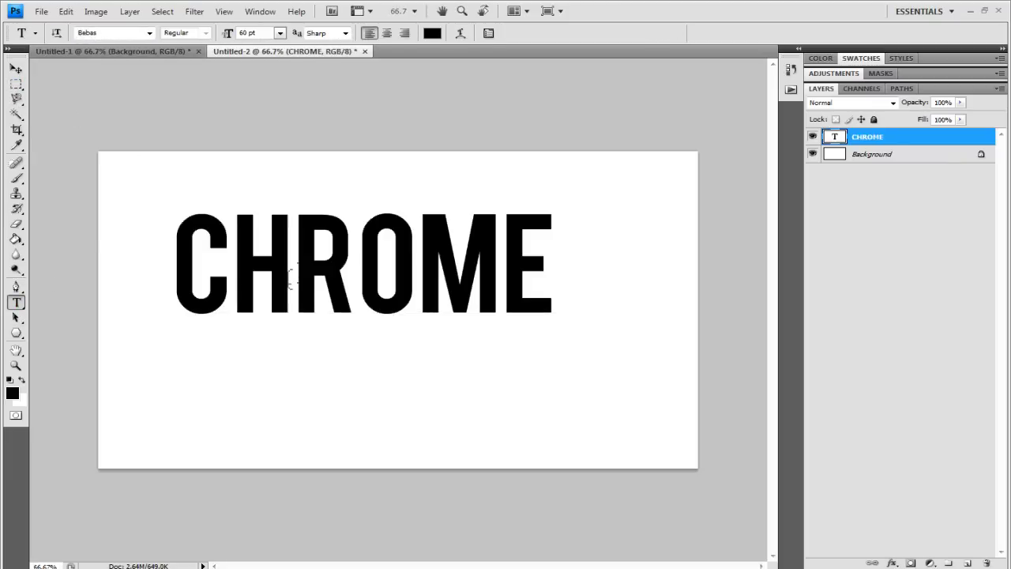
{"action": "left_click", "coordinate": [292, 273]}
{"action": "key", "text": "ctrl+a"}
{"action": "left_click", "coordinate": [440, 36]}
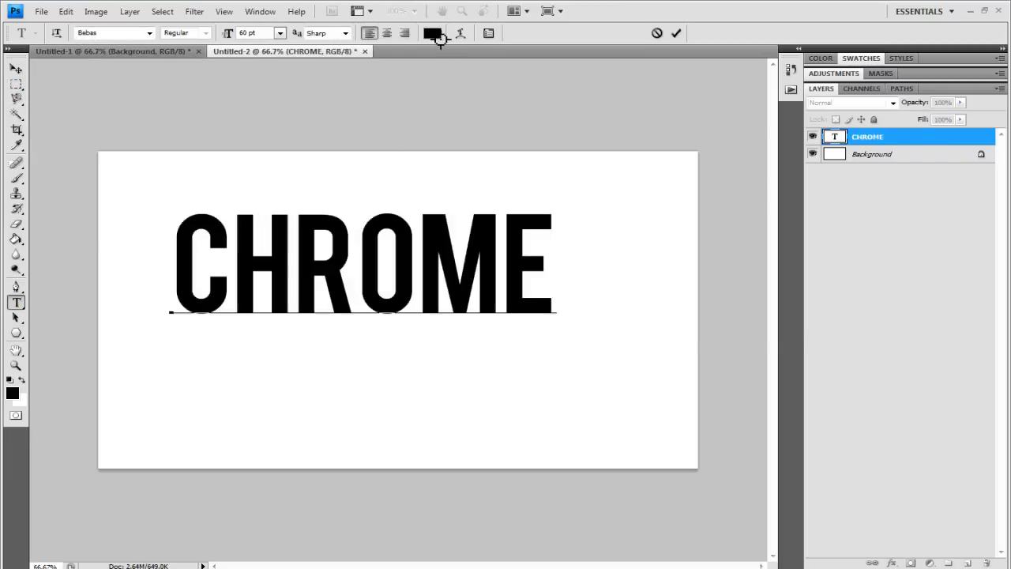
{"action": "left_click_drag", "start_coordinate": [559, 207], "coordinate": [533, 214]}
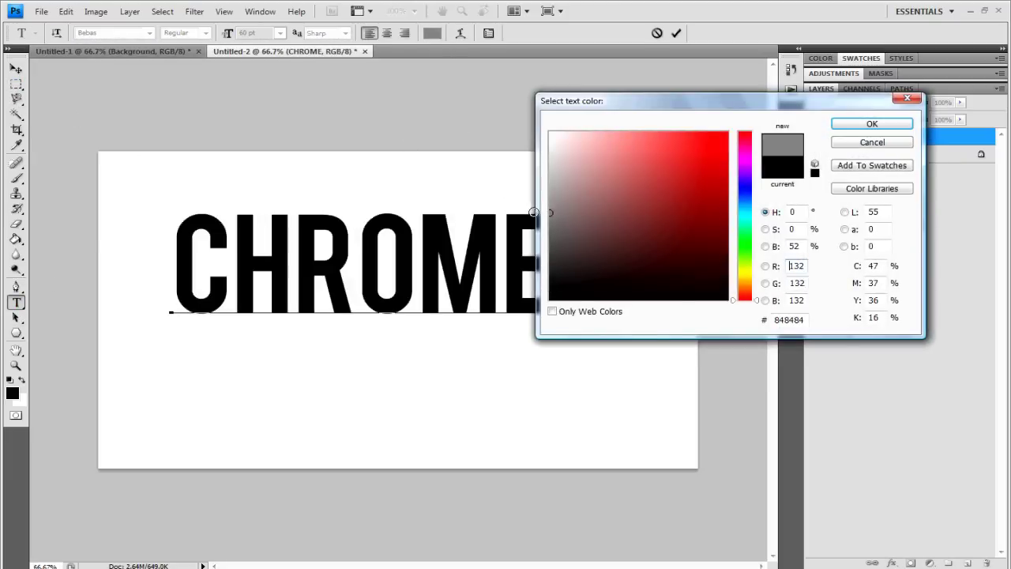
{"action": "key", "text": "Return"}
{"action": "left_click", "coordinate": [16, 68]}
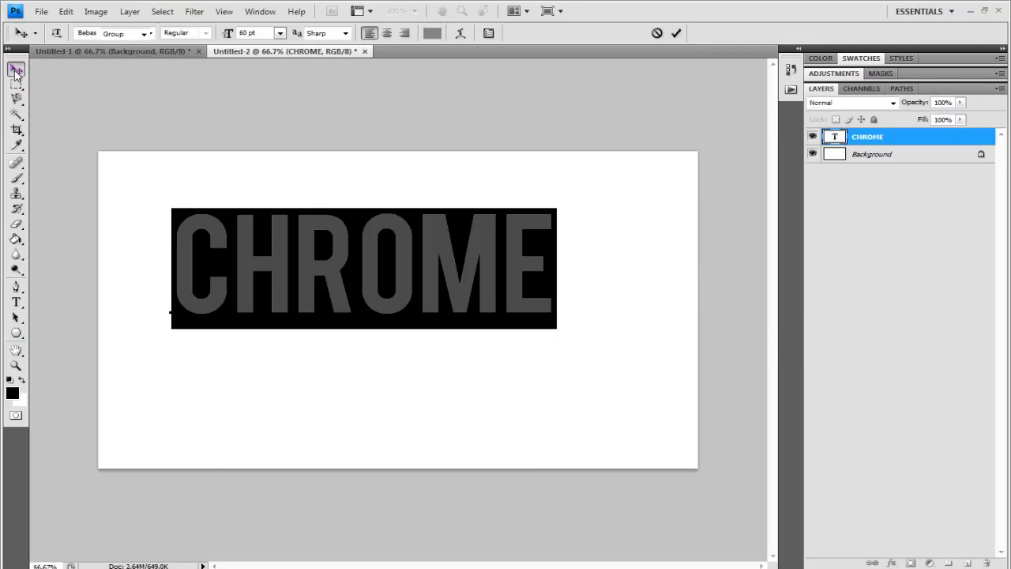
{"action": "left_click_drag", "start_coordinate": [255, 259], "coordinate": [266, 290]}
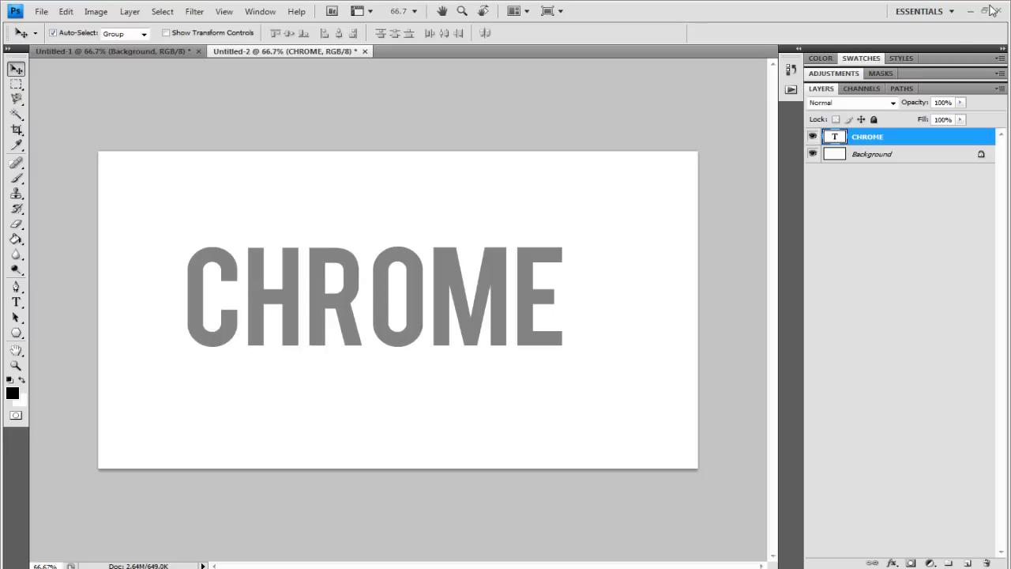
Rasterize the CHROME type and apply a perspective transform shrinking its right end.
{"action": "right_click", "coordinate": [895, 139]}
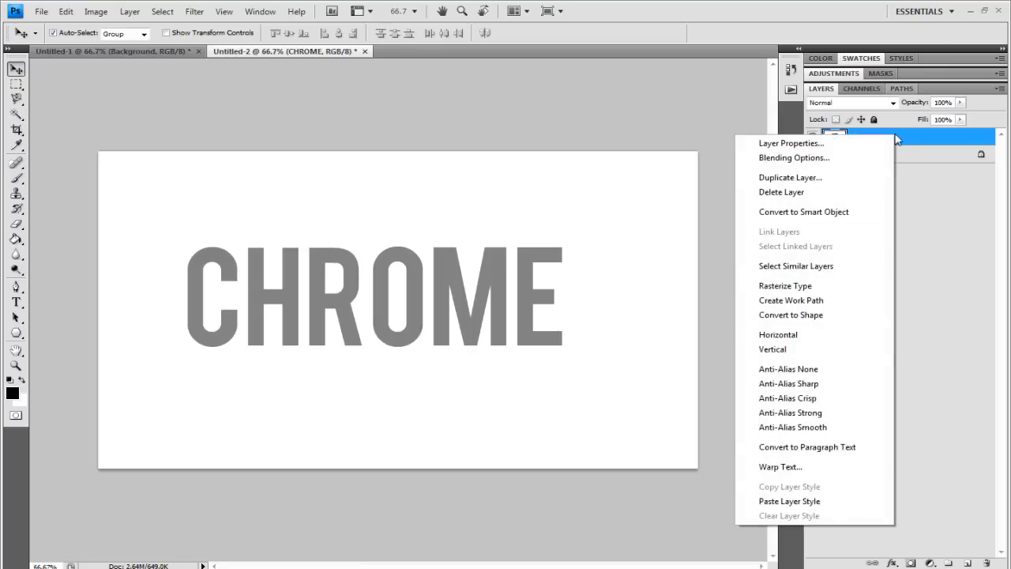
{"action": "left_click", "coordinate": [775, 286]}
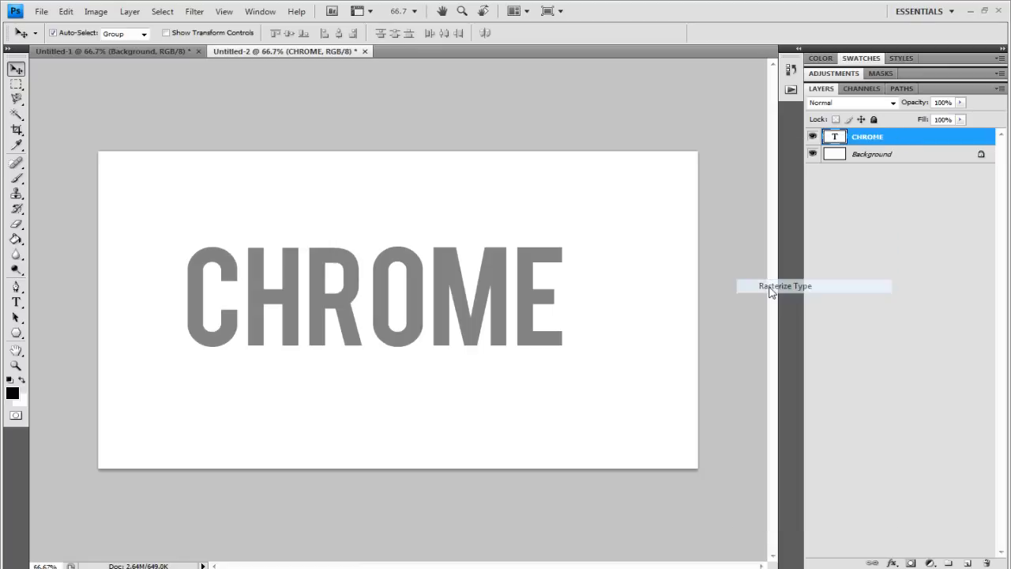
{"action": "left_click", "coordinate": [65, 11]}
{"action": "mouse_move", "coordinate": [95, 258]}
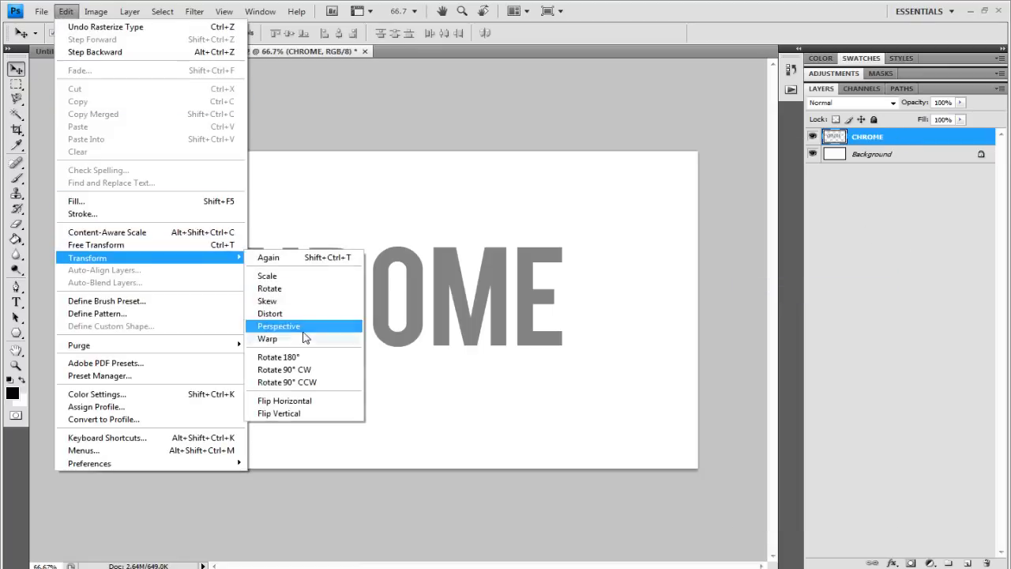
{"action": "left_click", "coordinate": [305, 327]}
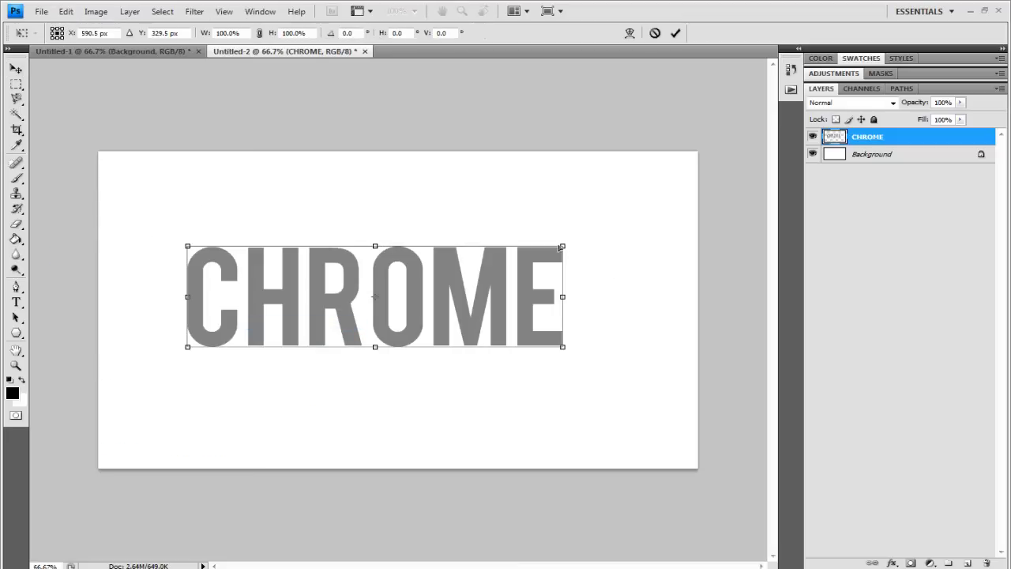
{"action": "left_click_drag", "start_coordinate": [562, 246], "coordinate": [562, 261]}
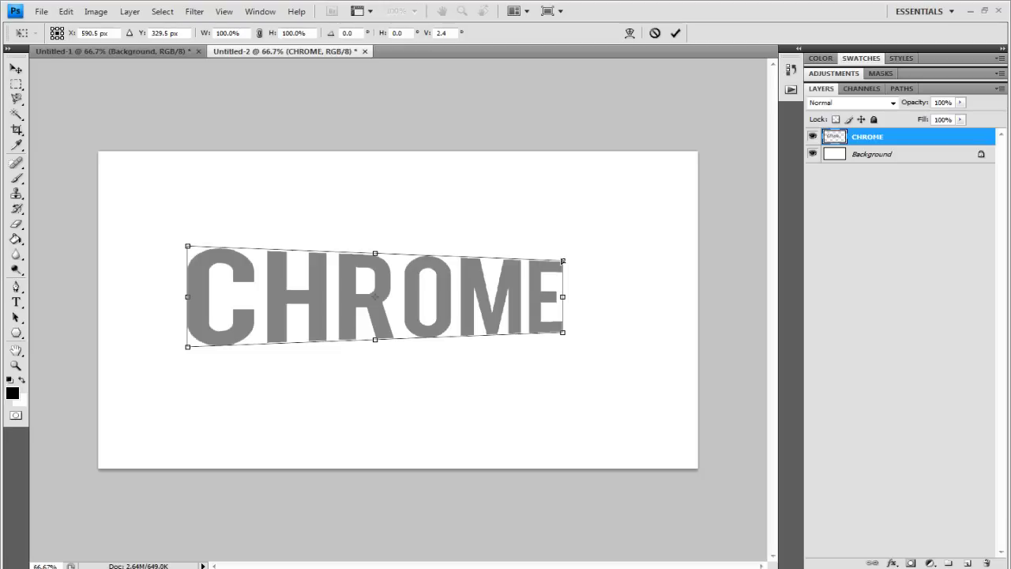
{"action": "left_click", "coordinate": [676, 33]}
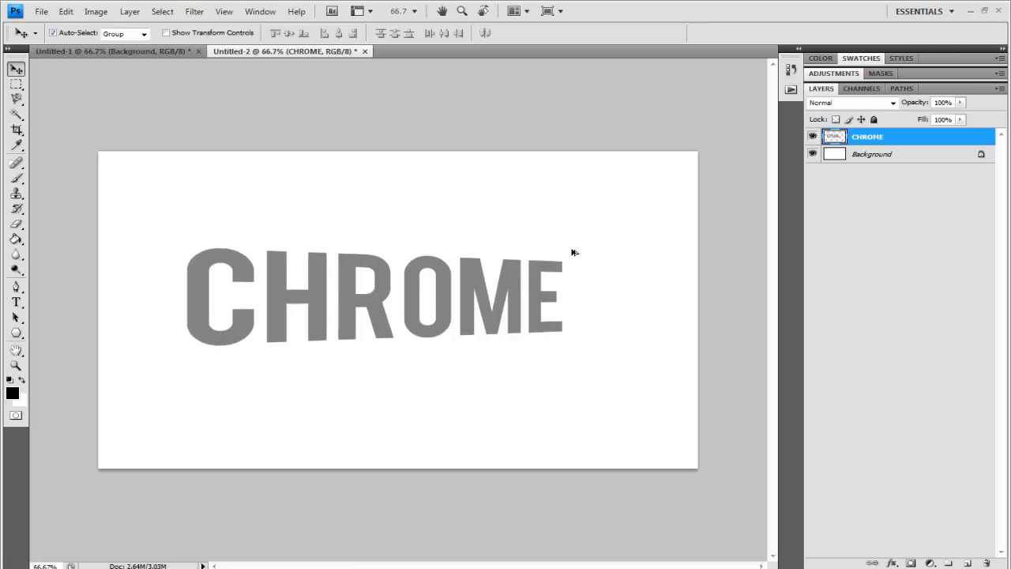
Create twelve left-nudged copies of CHROME and merge them into one layer.
{"action": "key", "text": "alt+Left"}
{"action": "key", "text": "alt+Left"}
{"action": "key", "text": "alt+Left"}
{"action": "key", "text": "alt+Left"}
{"action": "key", "text": "alt+Left"}
{"action": "key", "text": "alt+Left"}
{"action": "key", "text": "alt+Left"}
{"action": "key", "text": "alt+Left"}
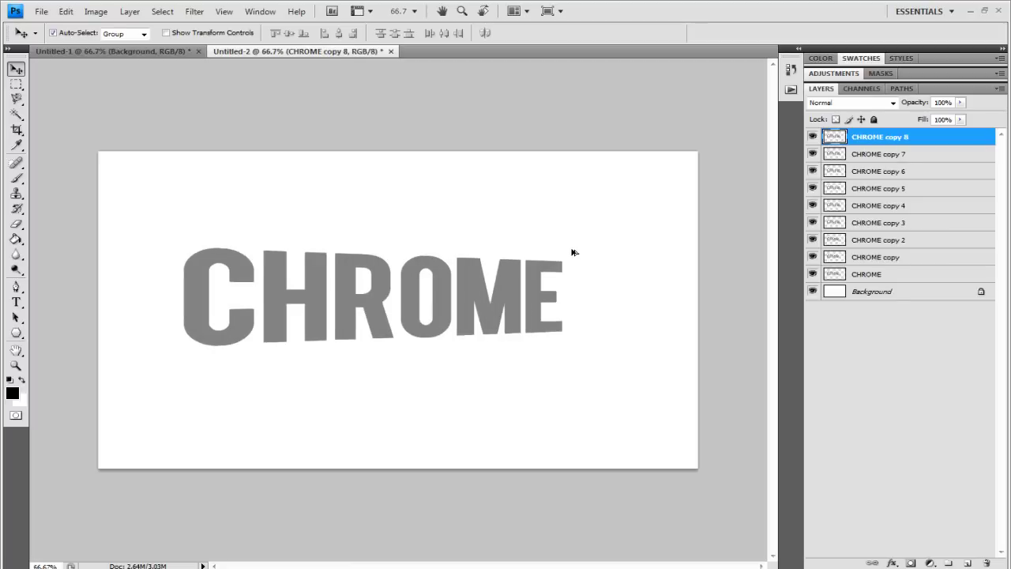
{"action": "key", "text": "alt+Left"}
{"action": "key", "text": "alt+Left"}
{"action": "key", "text": "alt+Left"}
{"action": "key", "text": "alt+Left"}
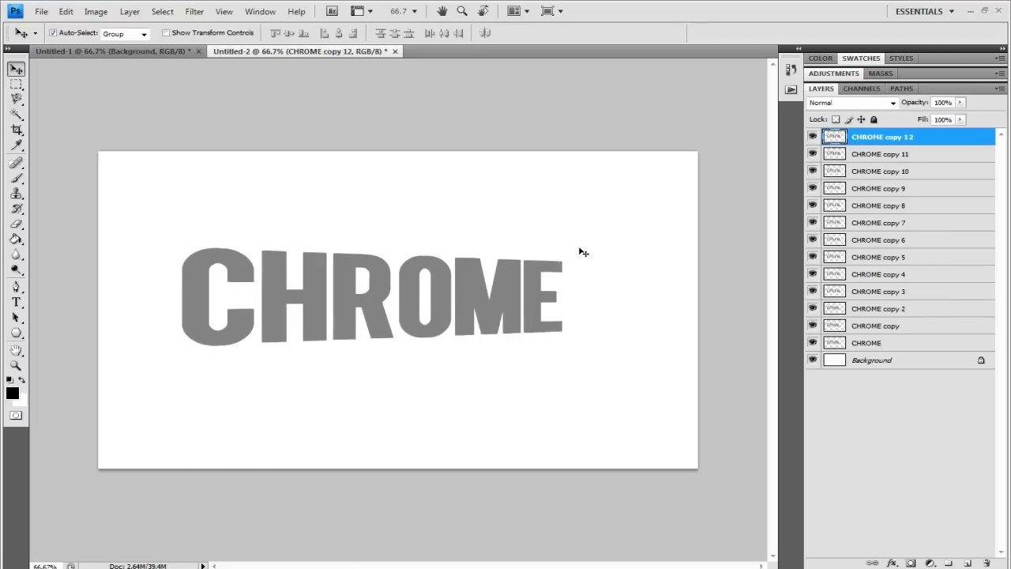
{"action": "left_click", "coordinate": [894, 326], "text": "shift"}
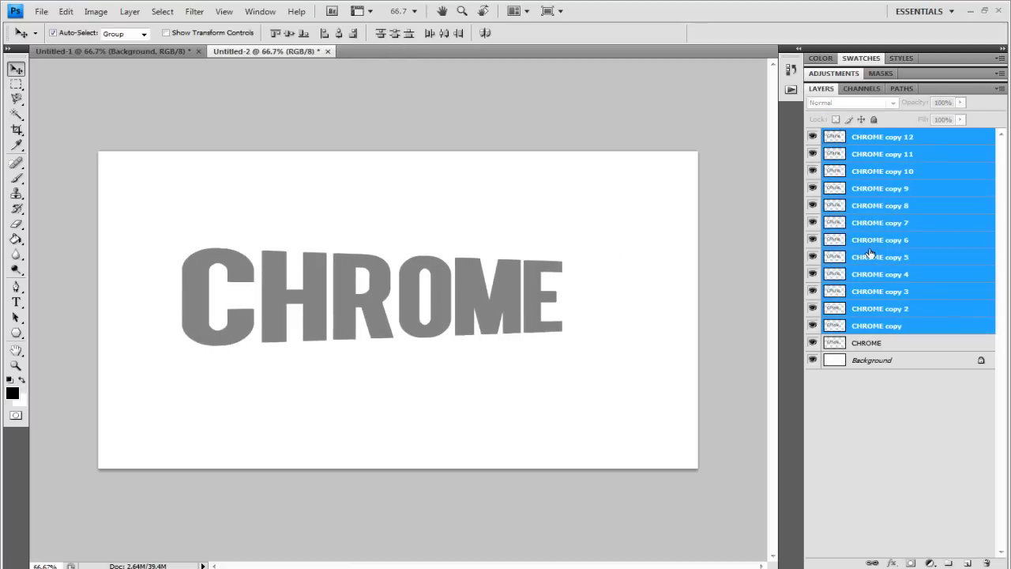
{"action": "left_click", "coordinate": [870, 327]}
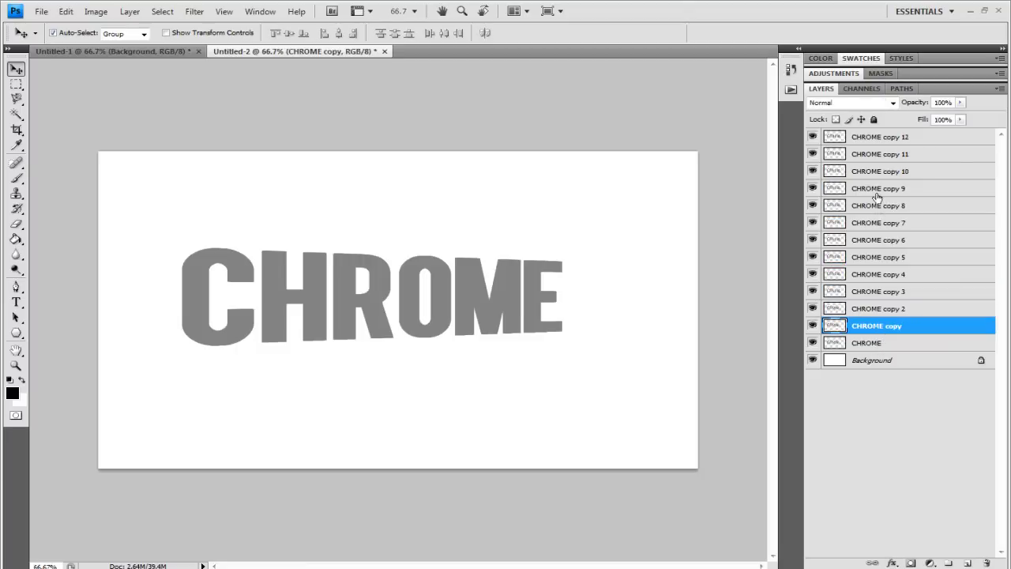
{"action": "left_click", "coordinate": [889, 140], "text": "shift"}
{"action": "right_click", "coordinate": [888, 140]}
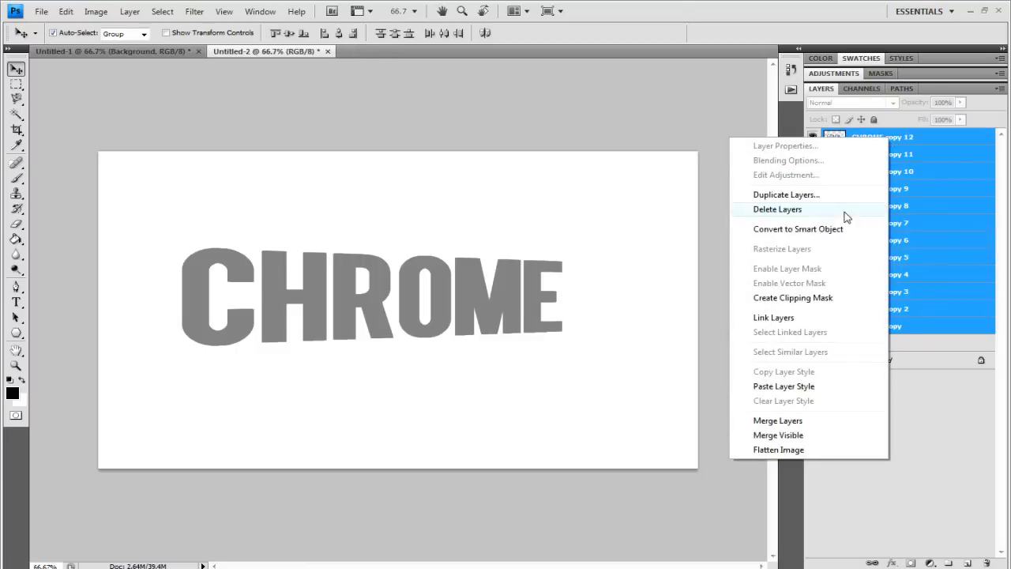
{"action": "left_click", "coordinate": [810, 422]}
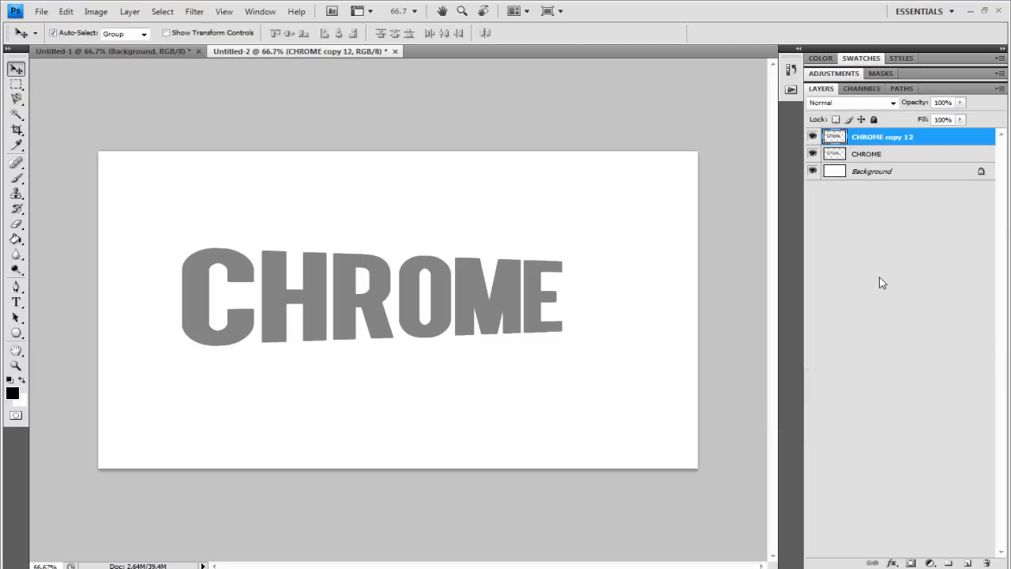
Place the merged CHROME copy 12 beneath the CHROME layer, above Background.
{"action": "left_click_drag", "start_coordinate": [863, 140], "coordinate": [861, 163]}
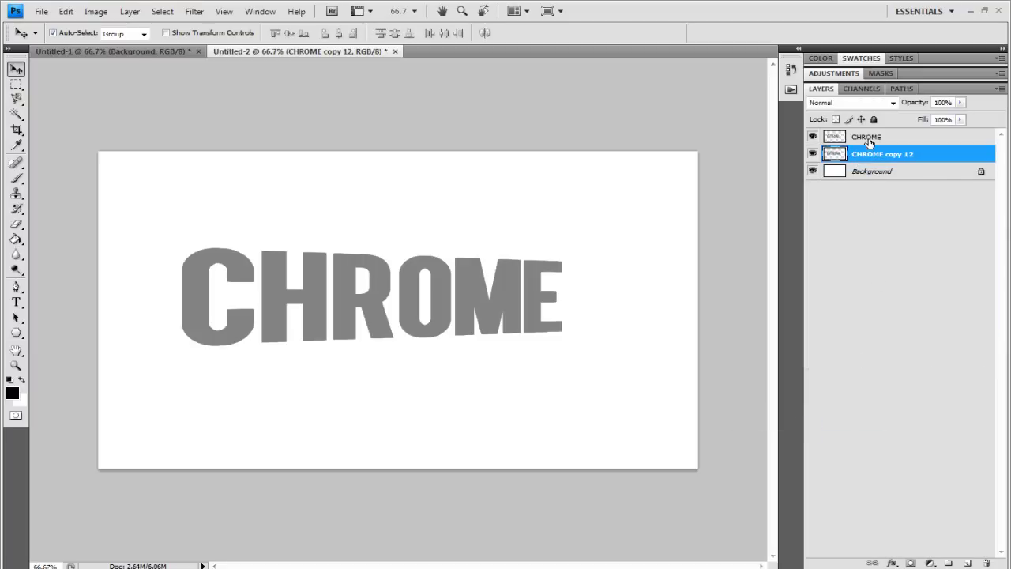
{"action": "left_click", "coordinate": [869, 139]}
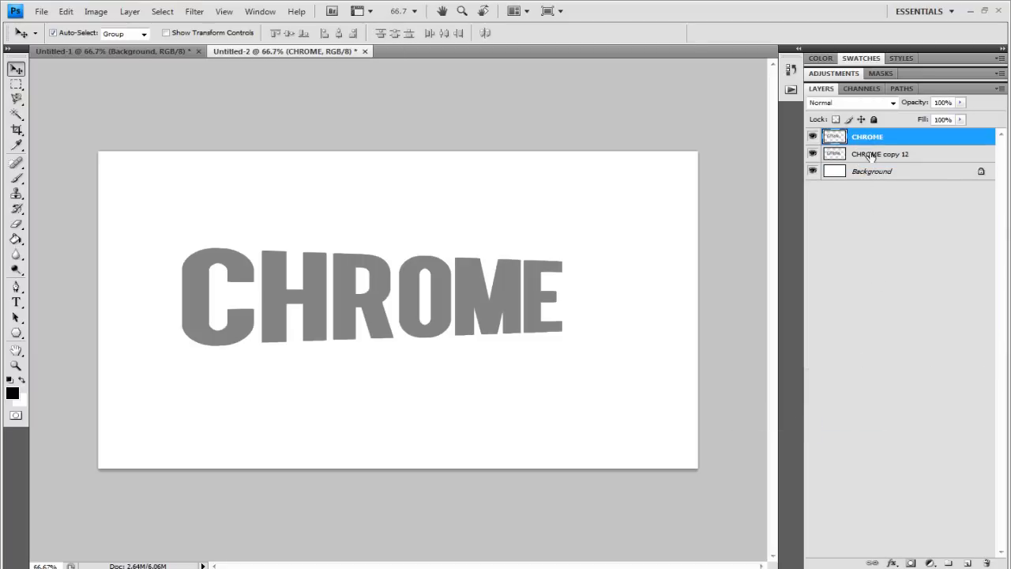
{"action": "left_click", "coordinate": [871, 157]}
{"action": "left_click", "coordinate": [865, 171]}
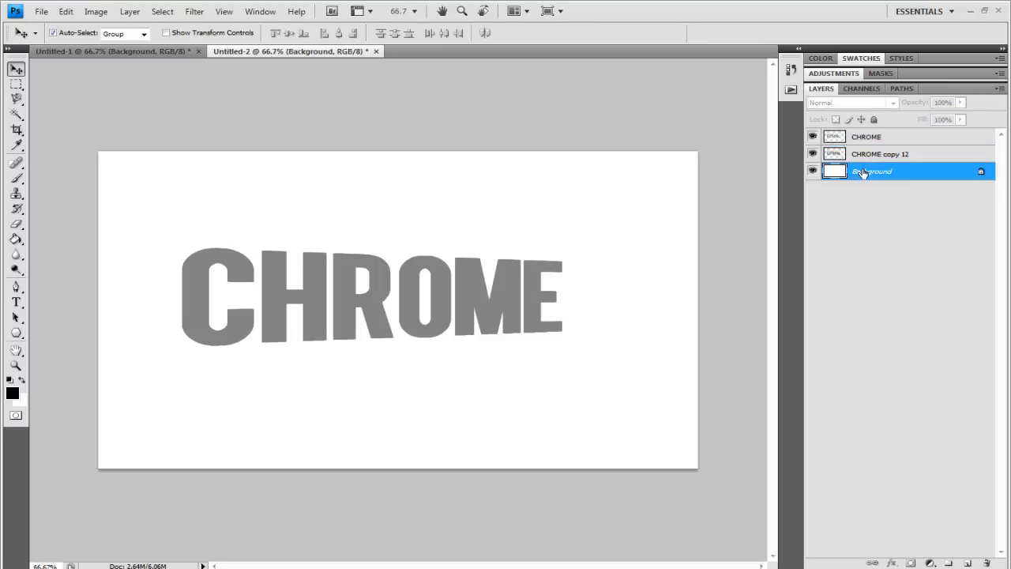
{"action": "left_click", "coordinate": [888, 154]}
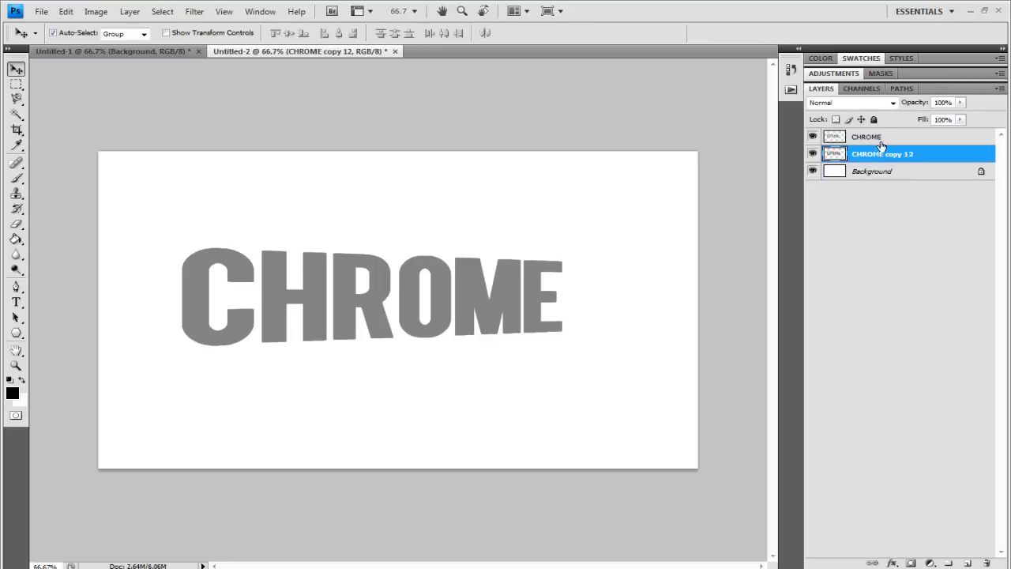
{"action": "left_click", "coordinate": [878, 140]}
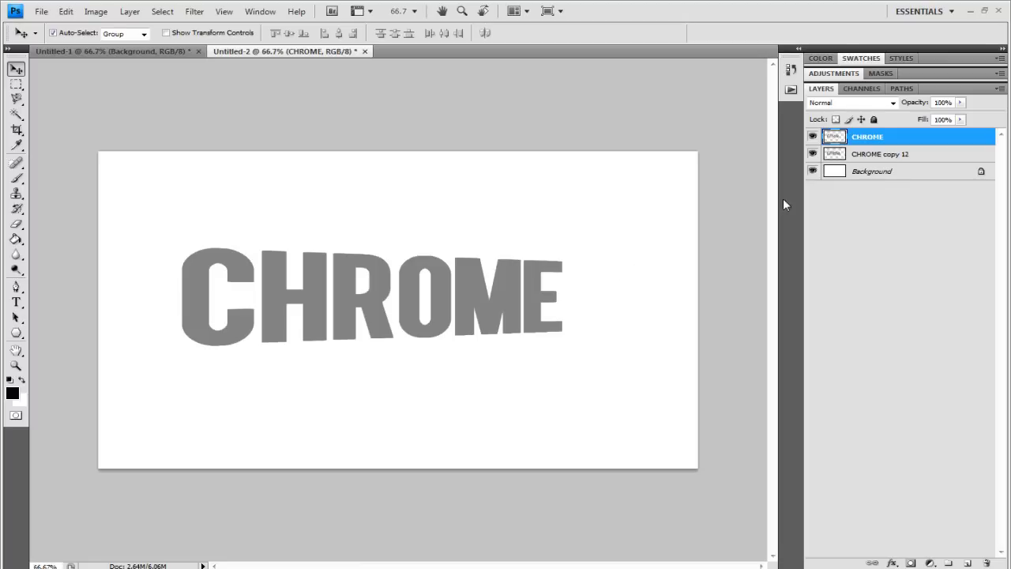
{"action": "left_click", "coordinate": [859, 157]}
Enable Bevel and Emboss on the CHROME layer with a 2 px size.
{"action": "left_click", "coordinate": [914, 139]}
{"action": "double_click", "coordinate": [927, 139]}
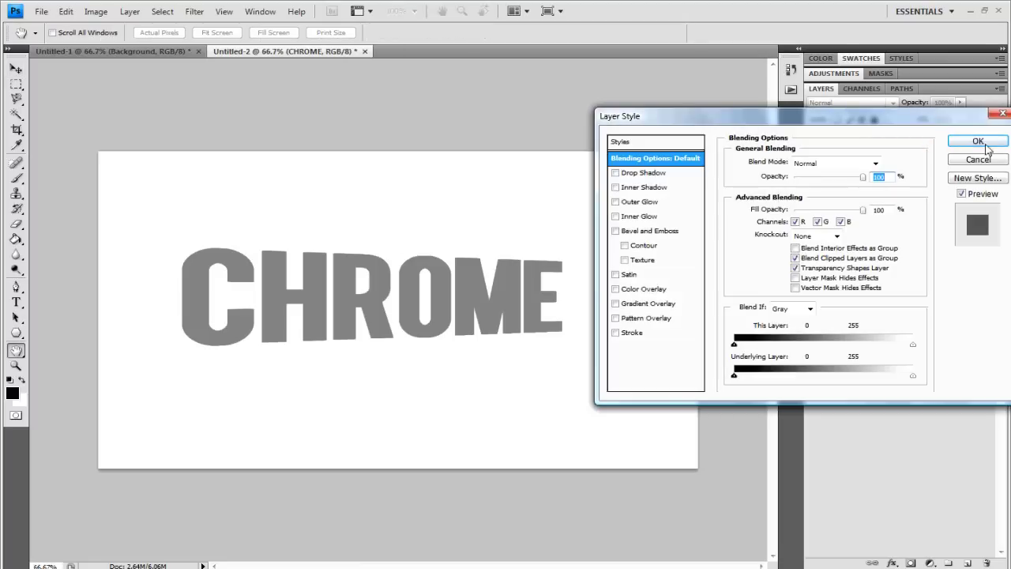
{"action": "left_click", "coordinate": [975, 159]}
{"action": "right_click", "coordinate": [952, 141]}
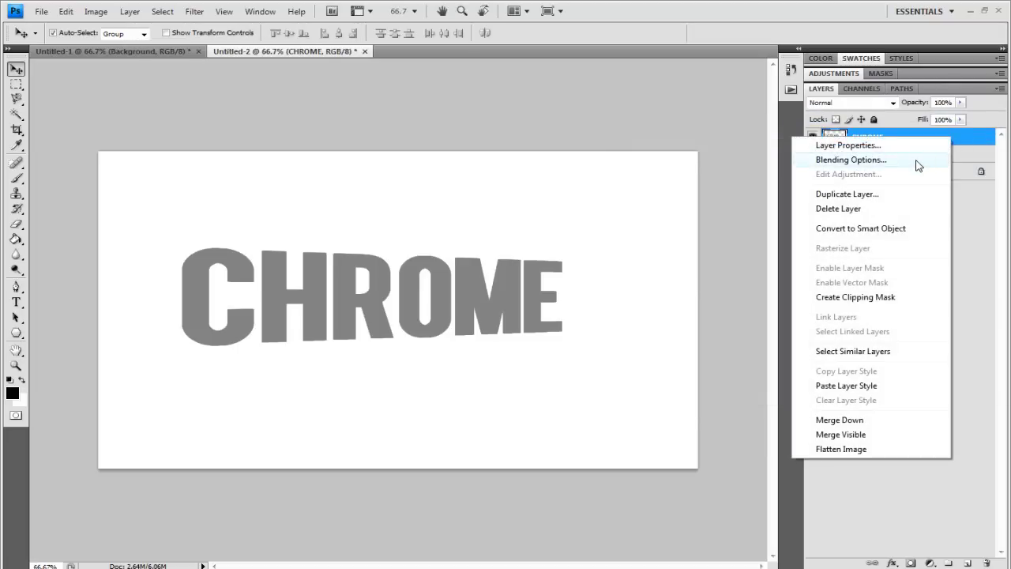
{"action": "left_click", "coordinate": [837, 158]}
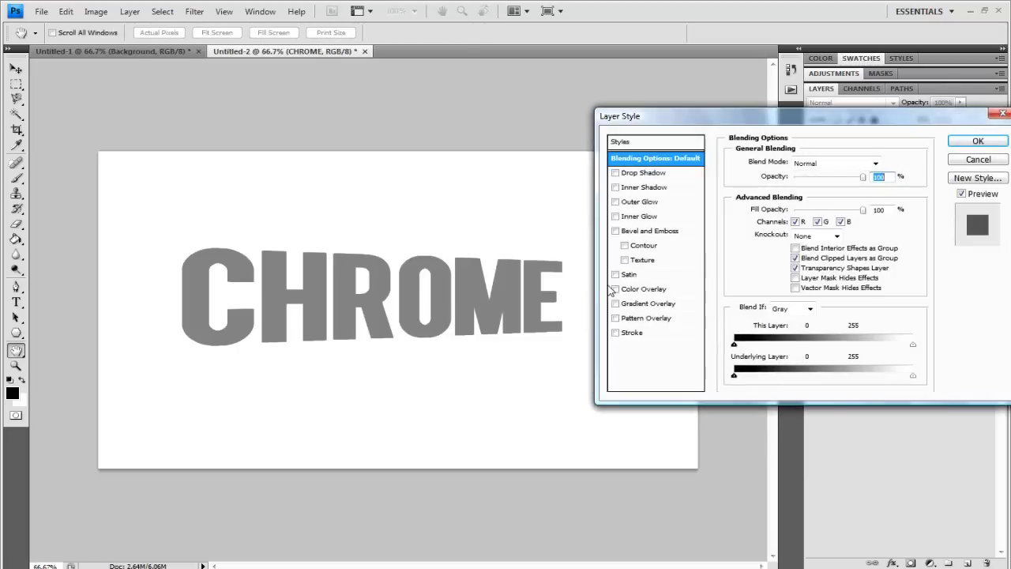
{"action": "left_click", "coordinate": [644, 232]}
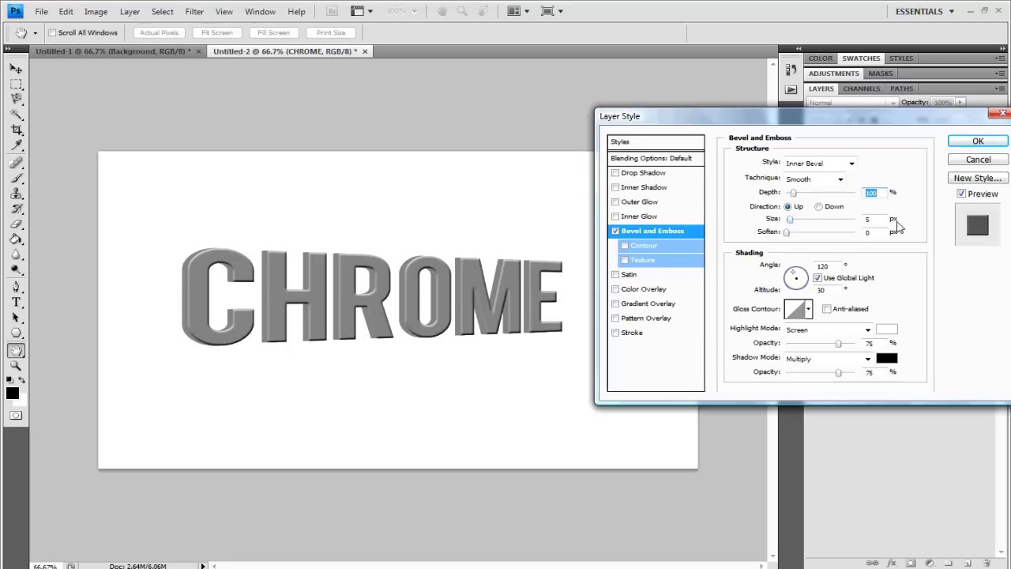
{"action": "key", "text": "Tab"}
{"action": "key", "text": "Down"}
{"action": "key", "text": "Down"}
{"action": "key", "text": "Down"}
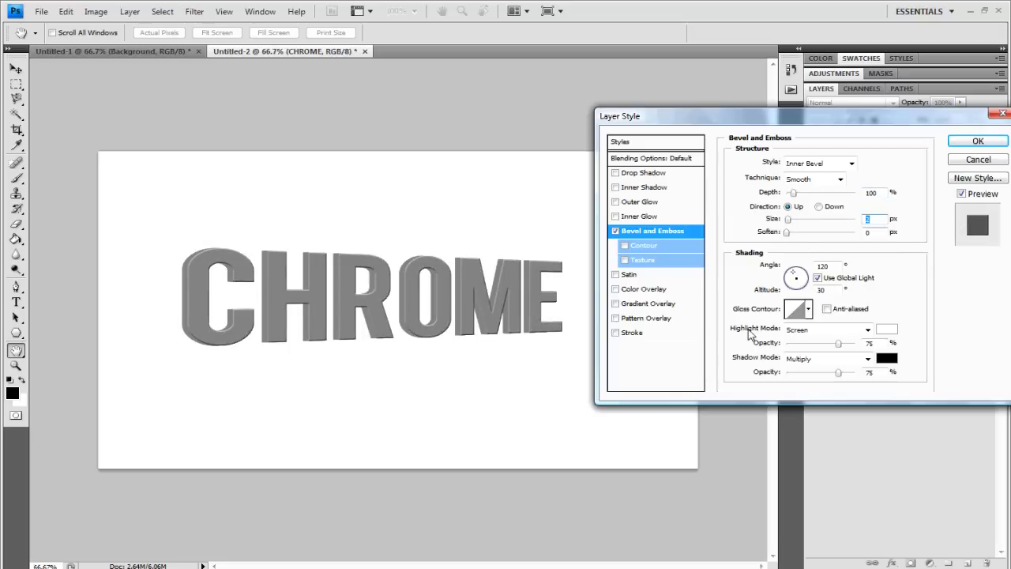
Set the bevel gloss contour to Ring - Double and depth to 72%, then apply.
{"action": "left_click", "coordinate": [808, 310]}
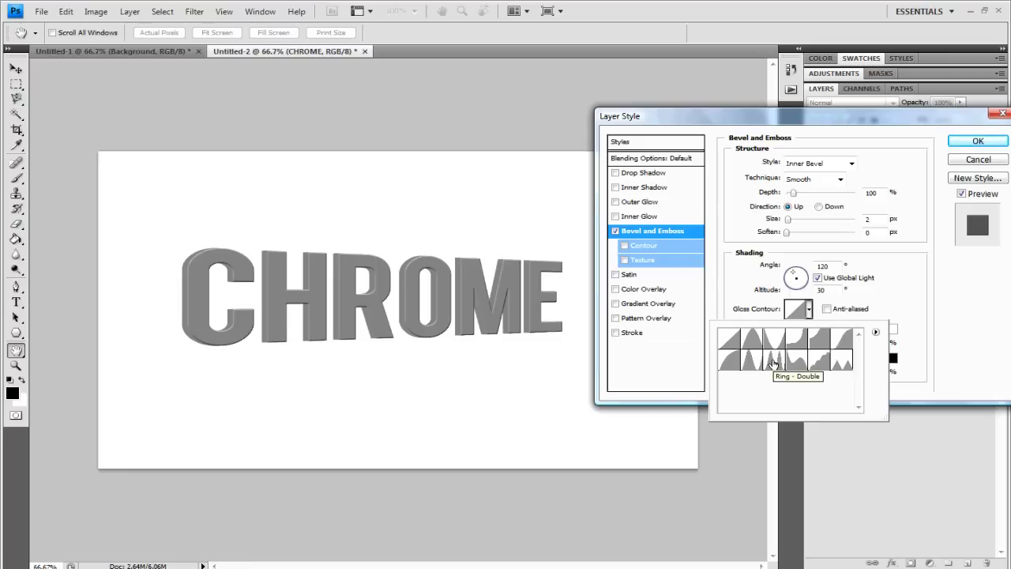
{"action": "left_click", "coordinate": [773, 362]}
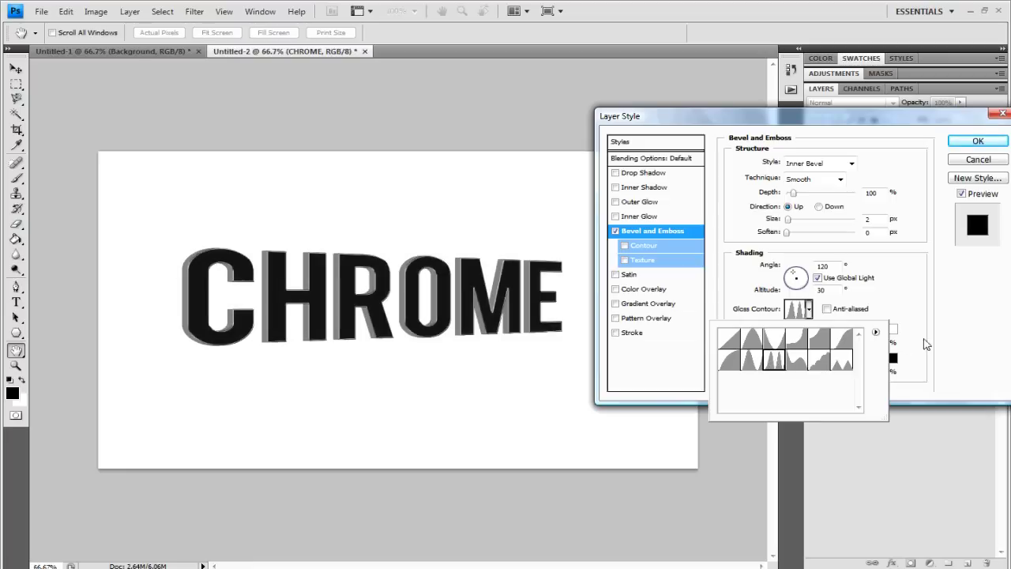
{"action": "left_click", "coordinate": [978, 329]}
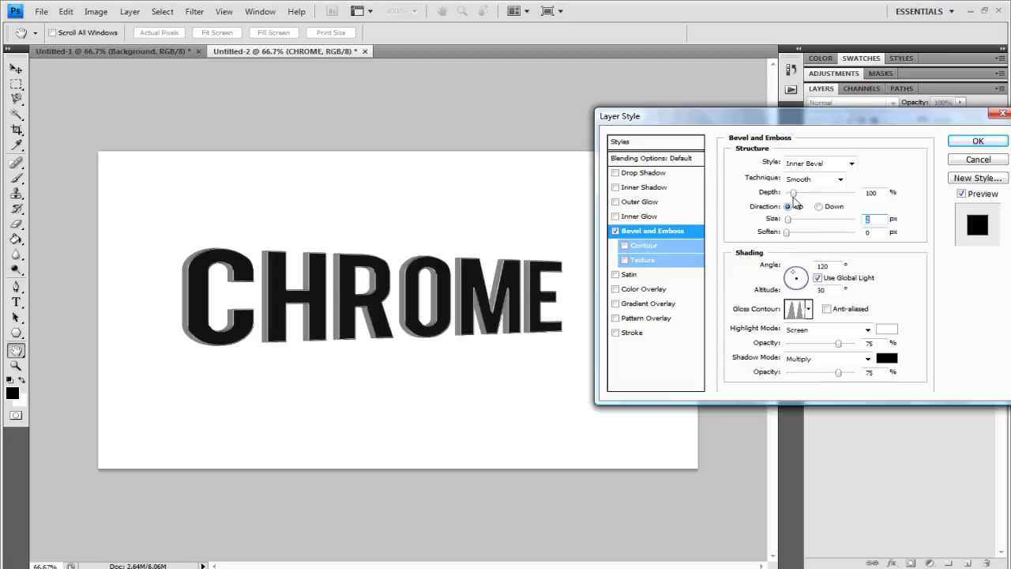
{"action": "mouse_move", "coordinate": [793, 192]}
{"action": "left_mouse_down"}
{"action": "mouse_move", "coordinate": [802, 194]}
{"action": "mouse_move", "coordinate": [793, 197]}
{"action": "left_mouse_up"}
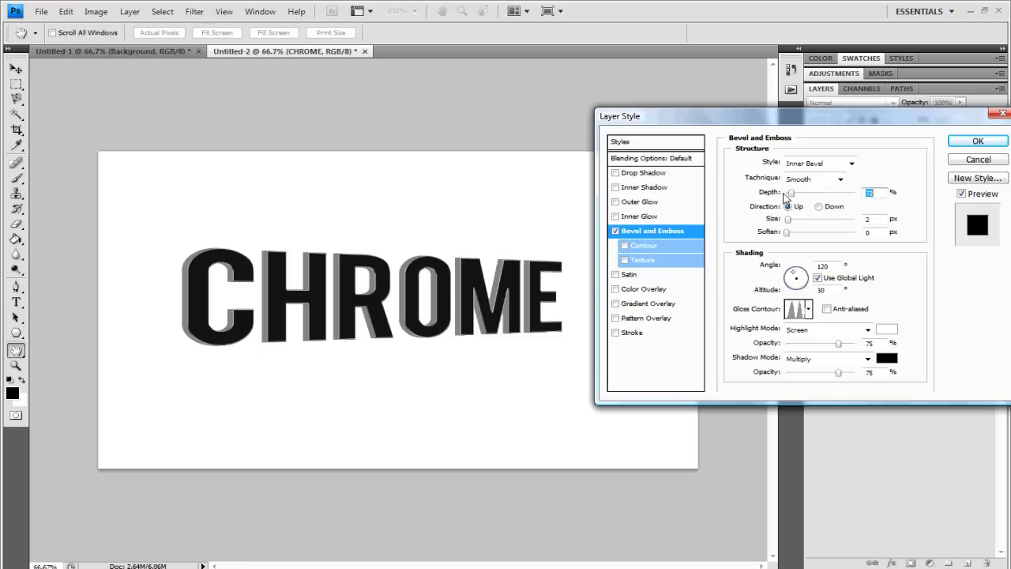
{"action": "left_click", "coordinate": [973, 142]}
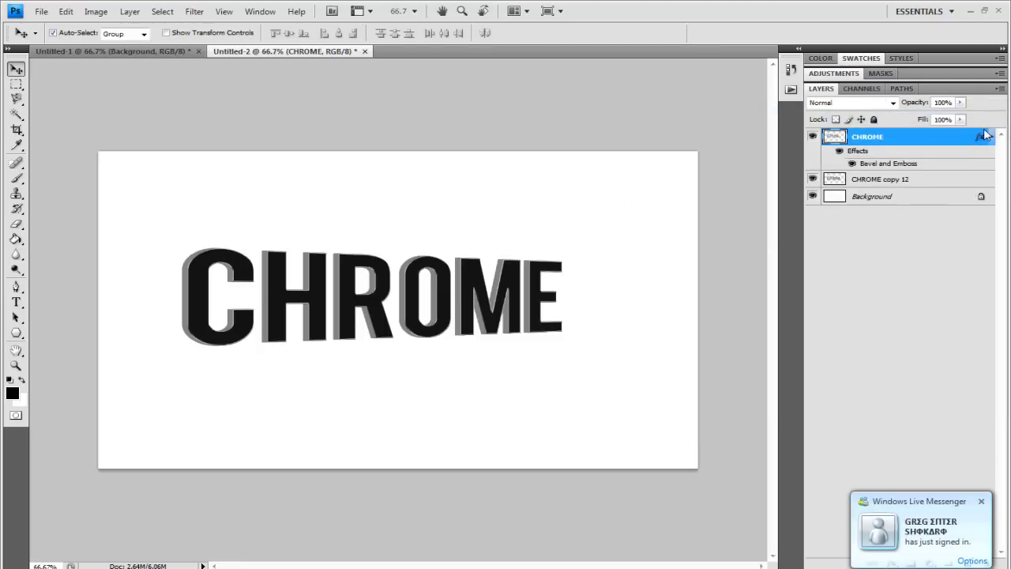
Copy the CHROME layer's style and paste it onto CHROME copy 12.
{"action": "left_click", "coordinate": [989, 136]}
{"action": "right_click", "coordinate": [909, 146]}
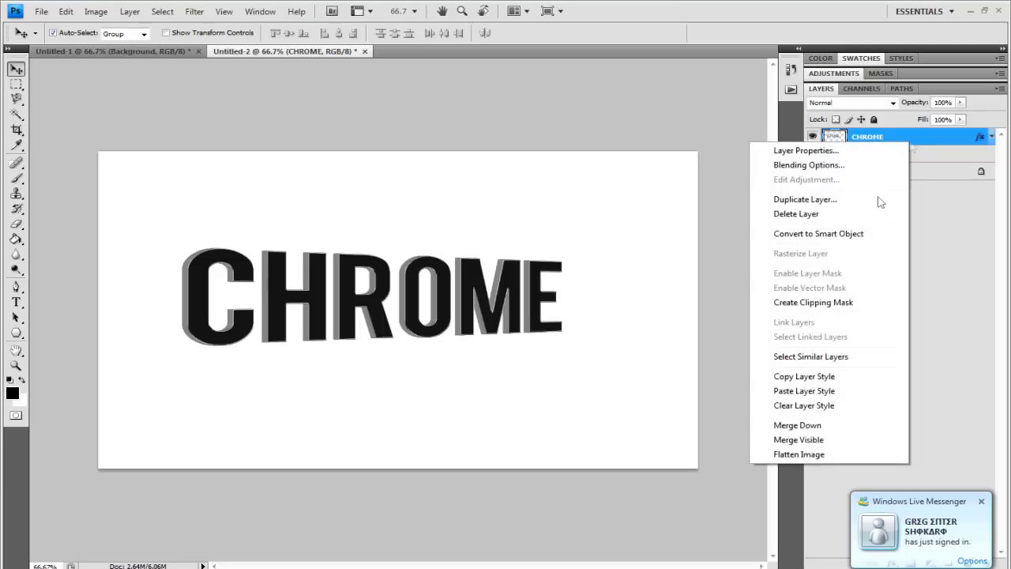
{"action": "left_click", "coordinate": [803, 378]}
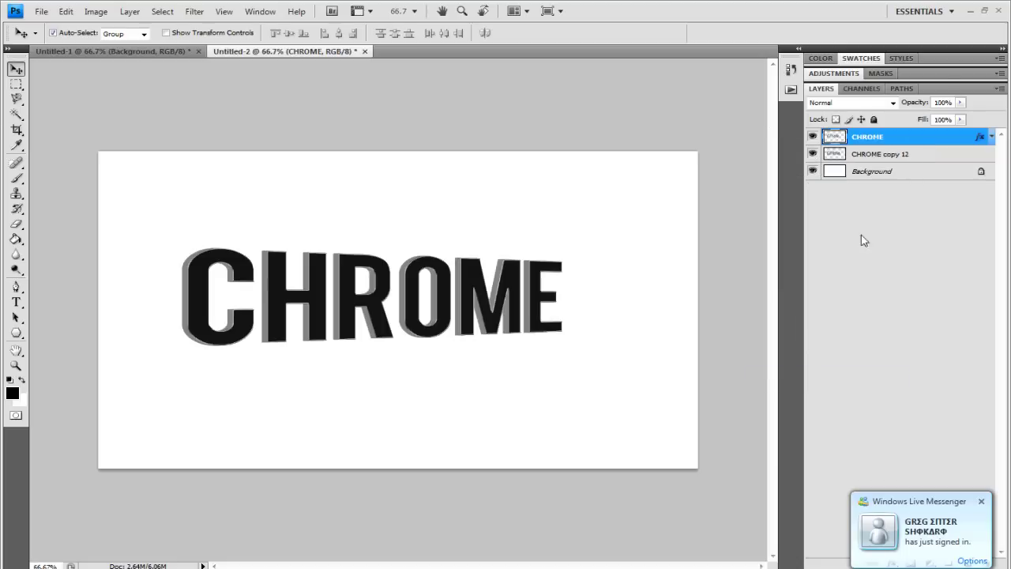
{"action": "left_click", "coordinate": [881, 155]}
{"action": "right_click", "coordinate": [882, 155]}
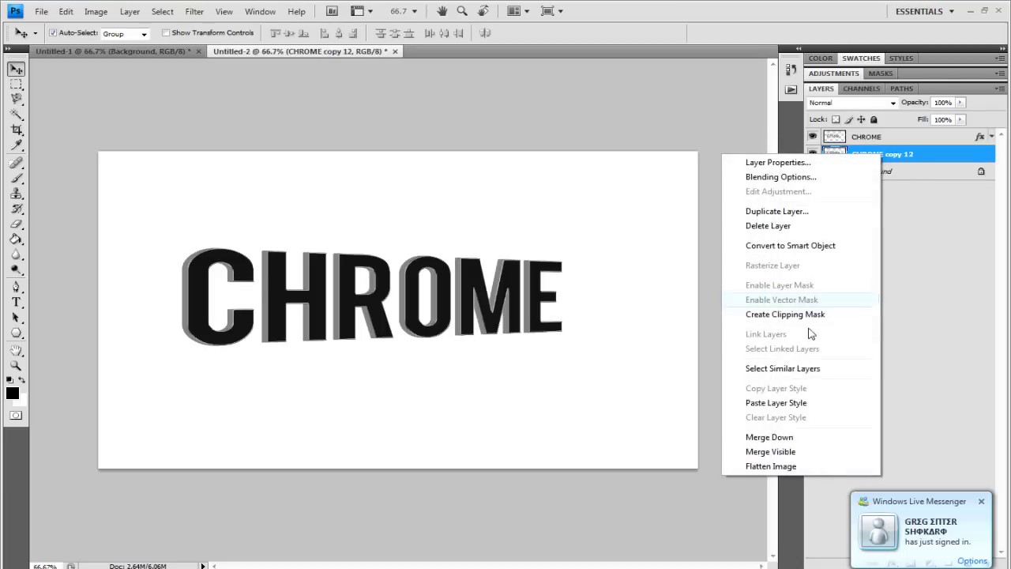
{"action": "left_click", "coordinate": [780, 403]}
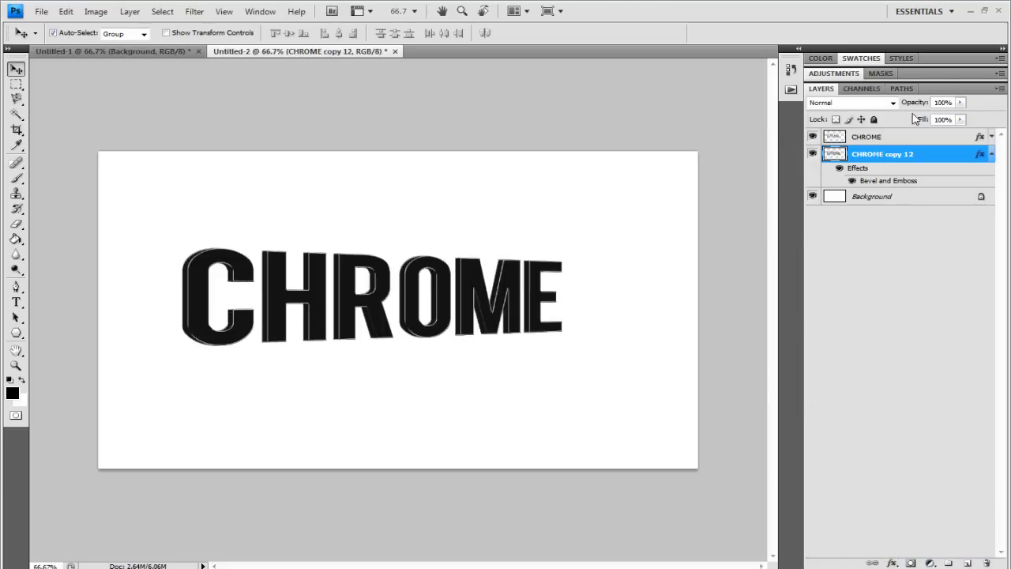
{"action": "left_click", "coordinate": [991, 154]}
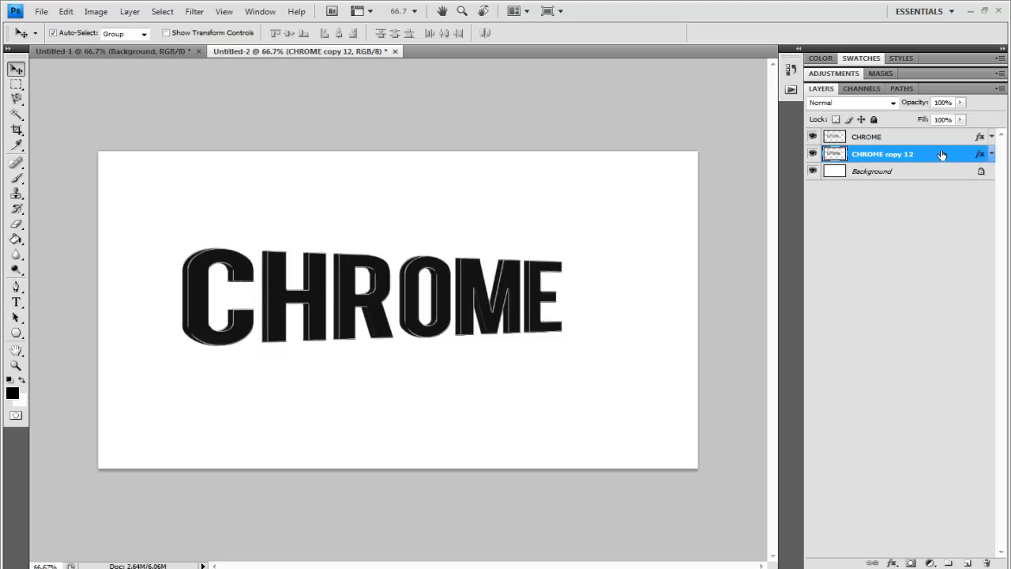
{"action": "double_click", "coordinate": [942, 155]}
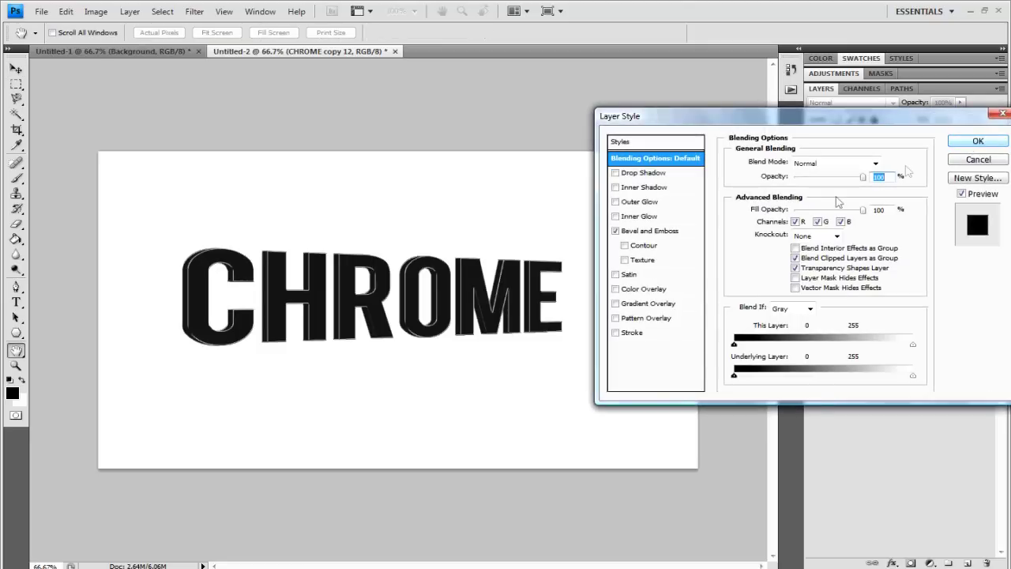
Enlarge CHROME copy 12's bevel size to about 39 px and add a drop shadow.
{"action": "left_click", "coordinate": [678, 230]}
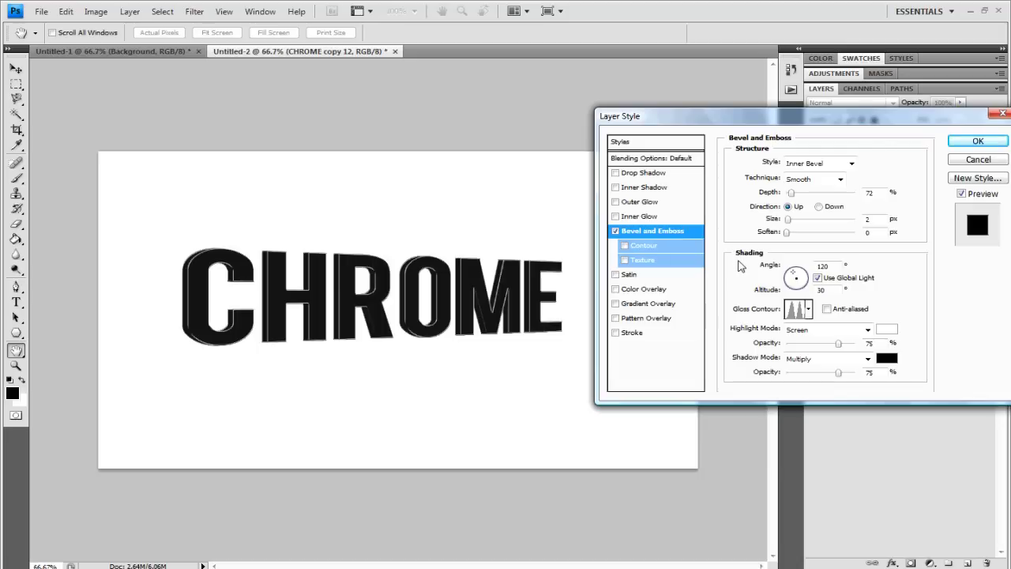
{"action": "left_click_drag", "start_coordinate": [789, 220], "coordinate": [802, 222]}
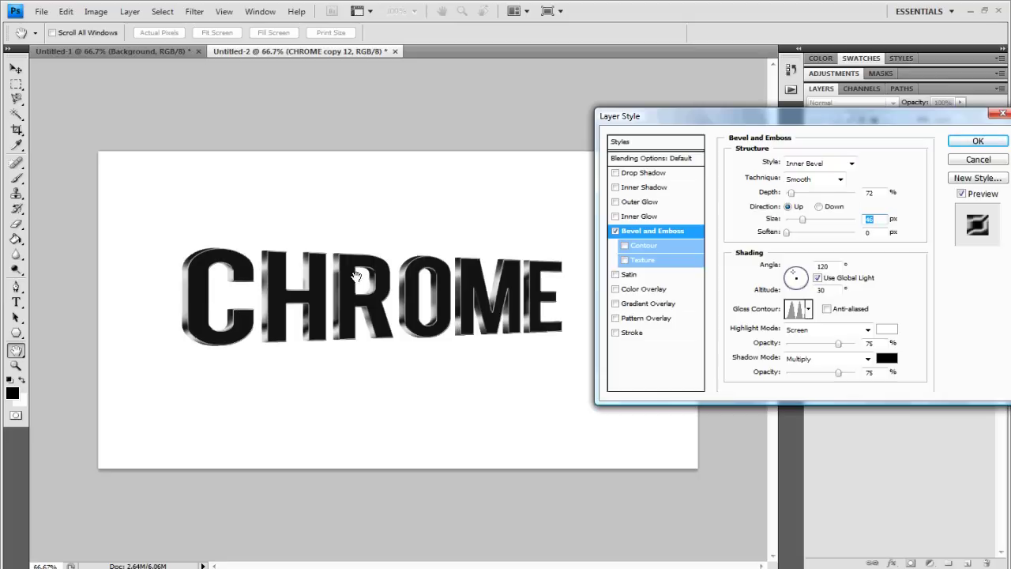
{"action": "left_click", "coordinate": [665, 175]}
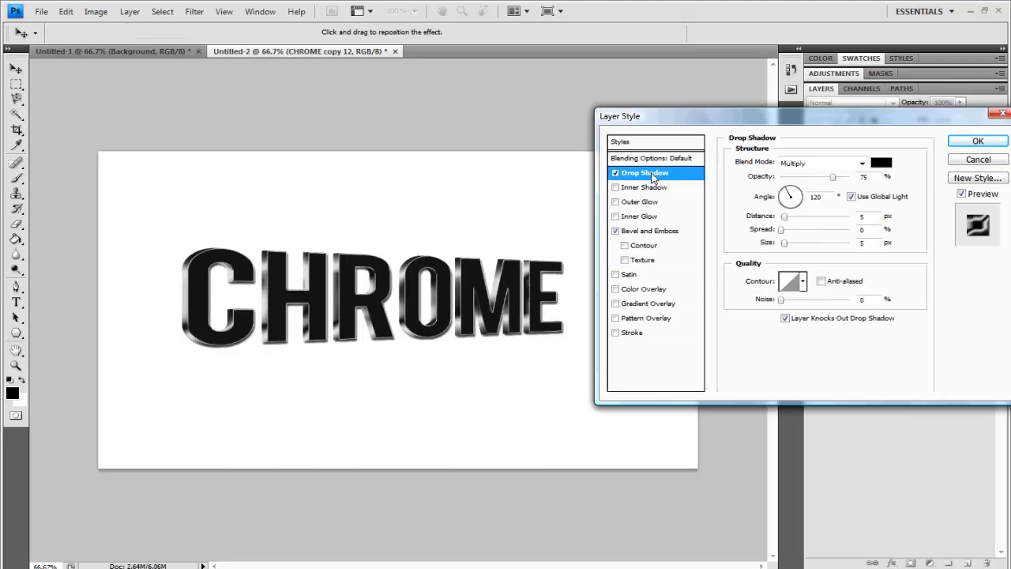
Add a gradient overlay and a 1 px stroke to CHROME copy 12 and apply.
{"action": "left_click", "coordinate": [637, 304]}
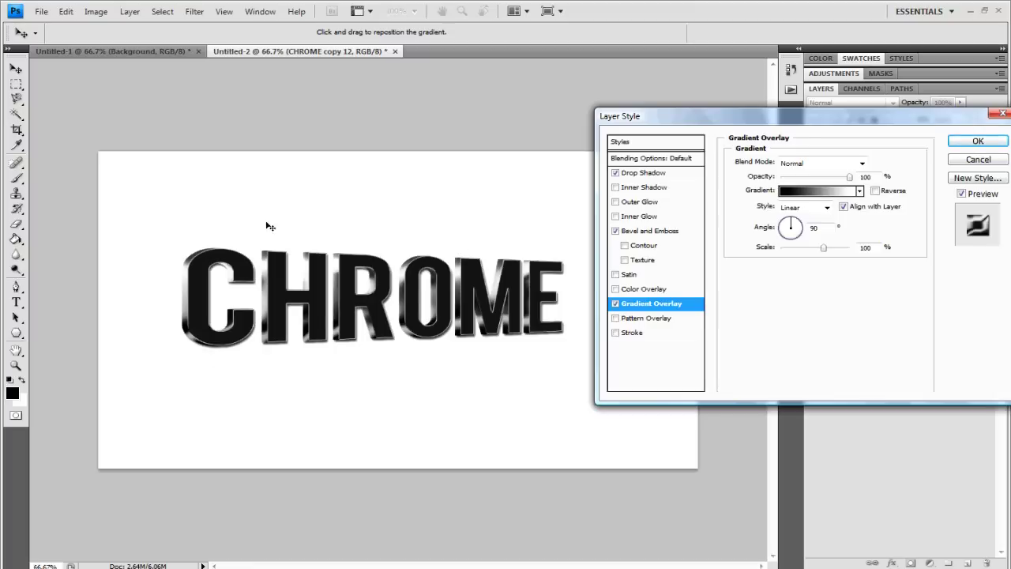
{"action": "left_click", "coordinate": [616, 333]}
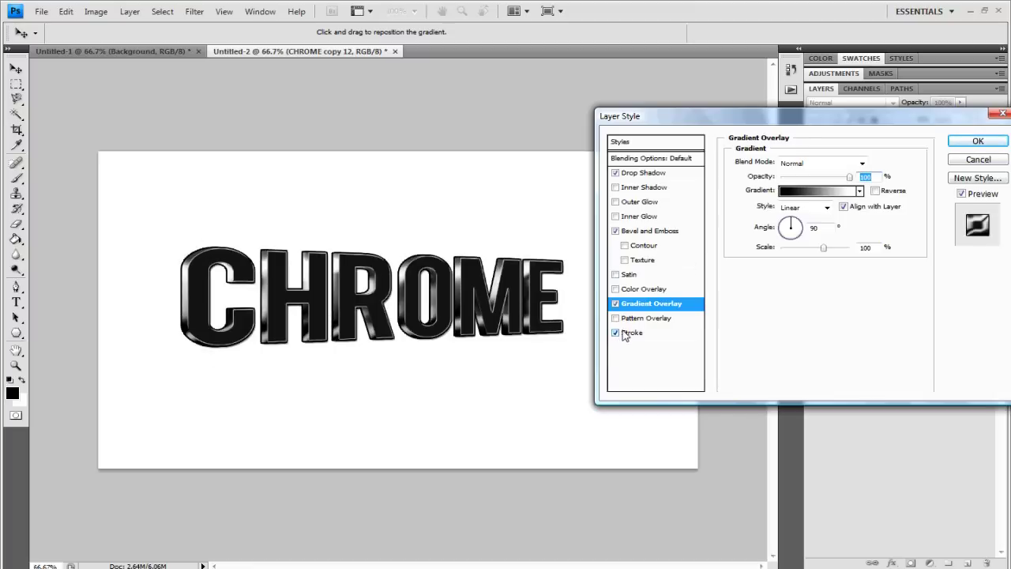
{"action": "left_click", "coordinate": [624, 332]}
{"action": "double_click", "coordinate": [862, 161]}
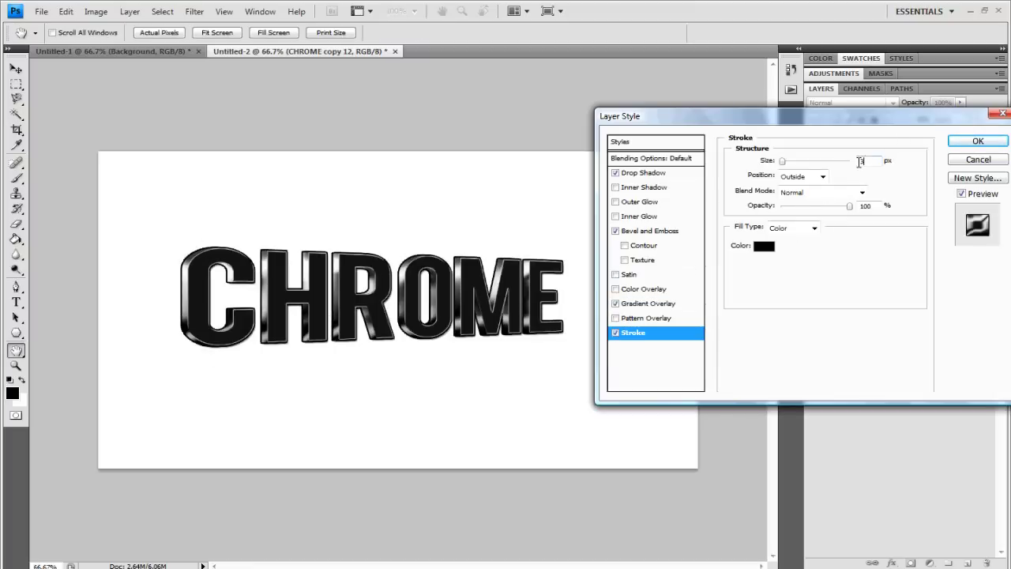
{"action": "type", "text": "1"}
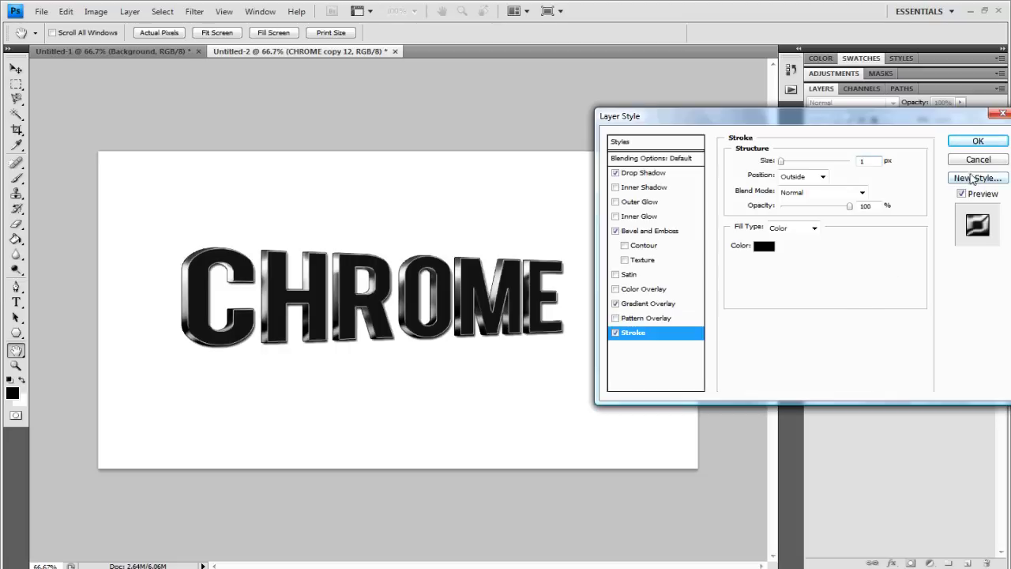
{"action": "left_click", "coordinate": [978, 141]}
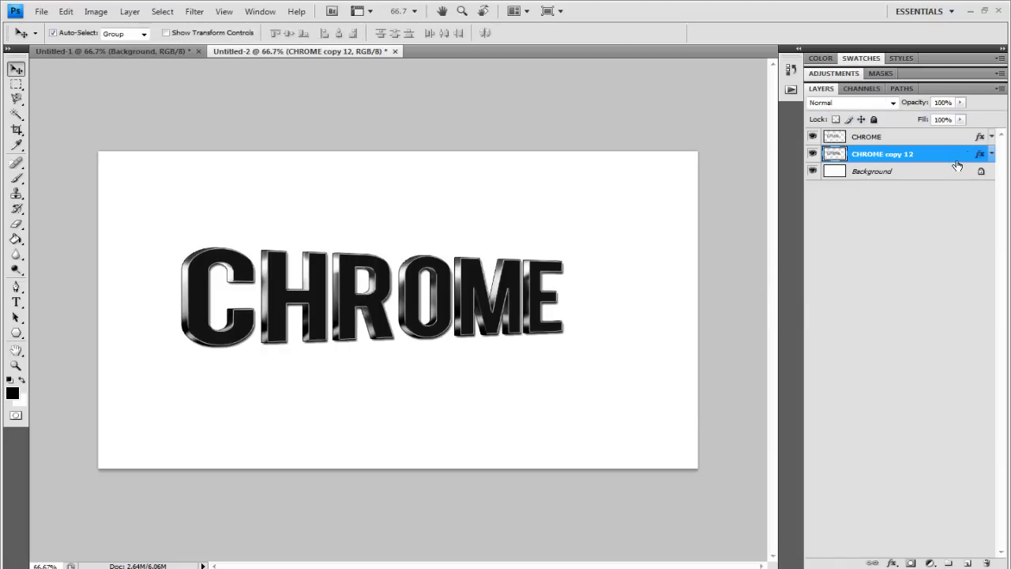